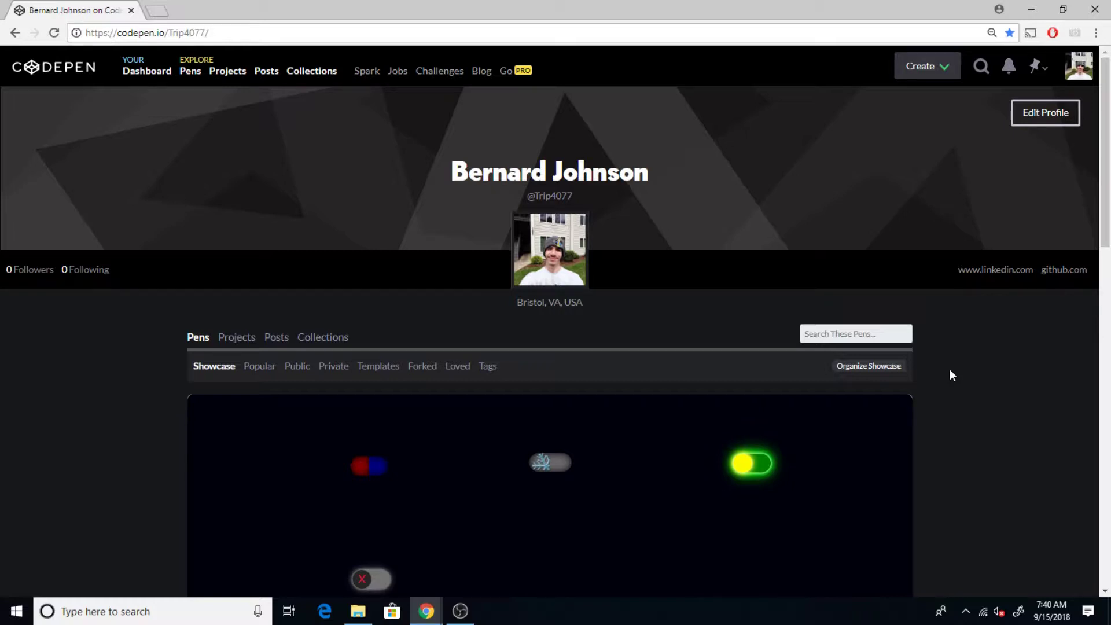
{"action": "scroll", "coordinate": [954, 360], "scroll_direction": "down", "scroll_amount": 3}
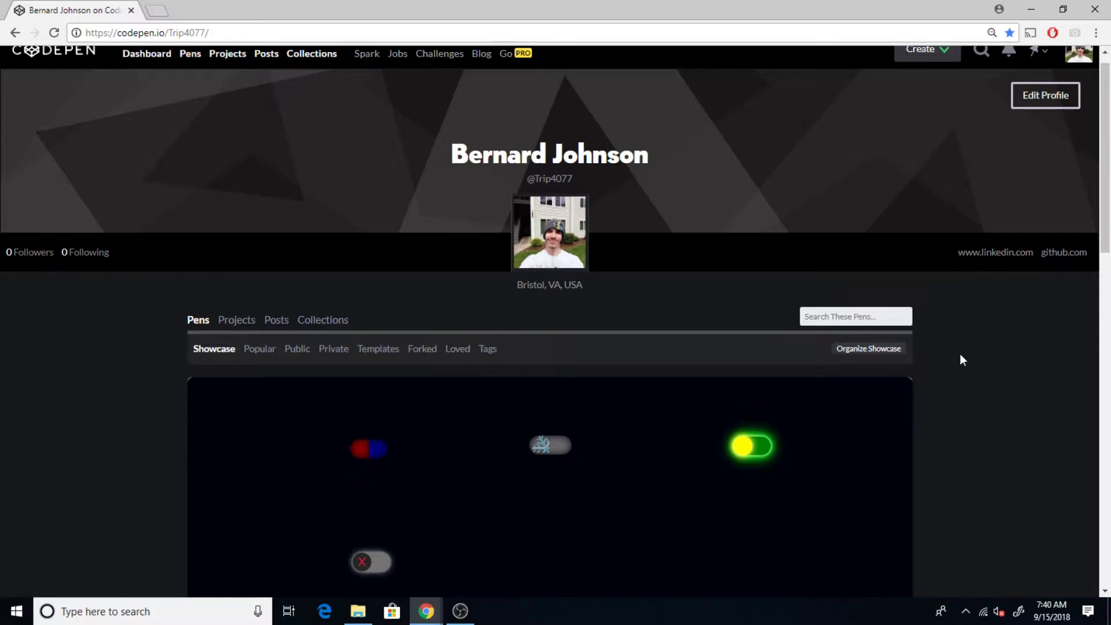
{"action": "scroll", "coordinate": [960, 354], "scroll_direction": "down", "scroll_amount": 3}
{"action": "scroll", "coordinate": [960, 353], "scroll_direction": "down", "scroll_amount": 2}
{"action": "scroll", "coordinate": [957, 355], "scroll_direction": "down", "scroll_amount": 5}
{"action": "scroll", "coordinate": [960, 363], "scroll_direction": "up", "scroll_amount": 5}
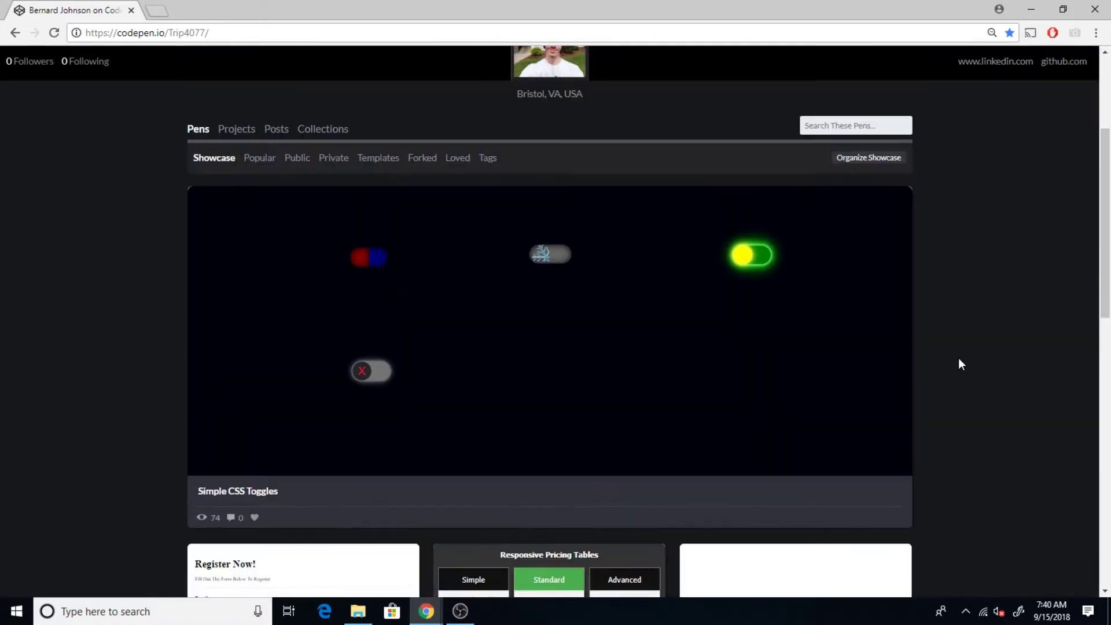
{"action": "scroll", "coordinate": [959, 364], "scroll_direction": "up", "scroll_amount": 5}
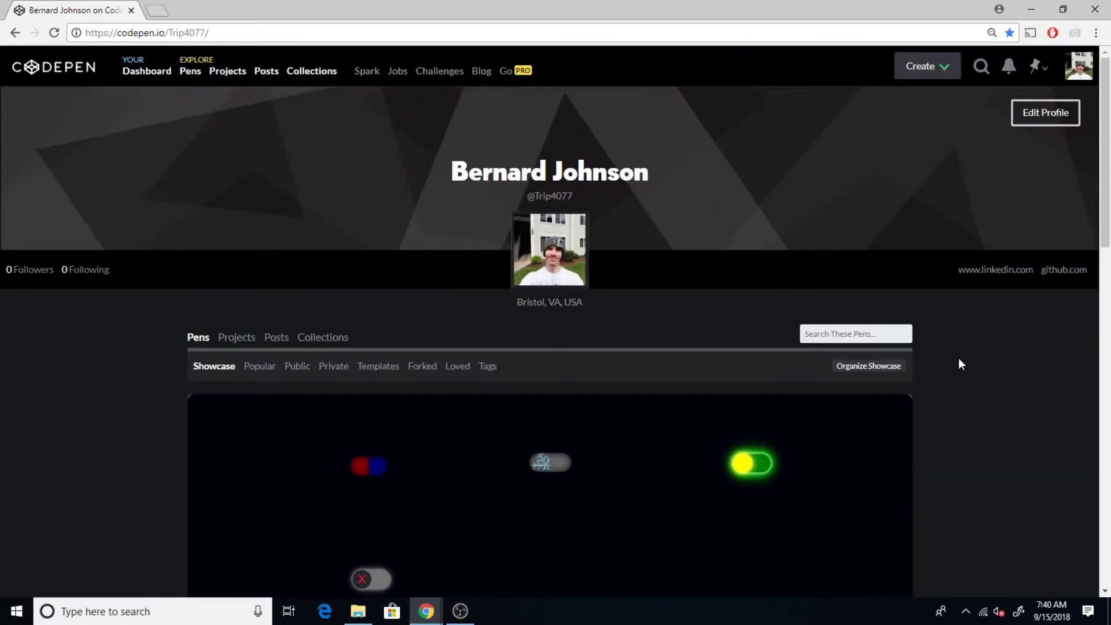
Step: Open youtube.com in a new tab, go to My channel's About page and follow its CodePen link
{"action": "left_click", "coordinate": [158, 14]}
{"action": "type", "text": "youtube.co"}
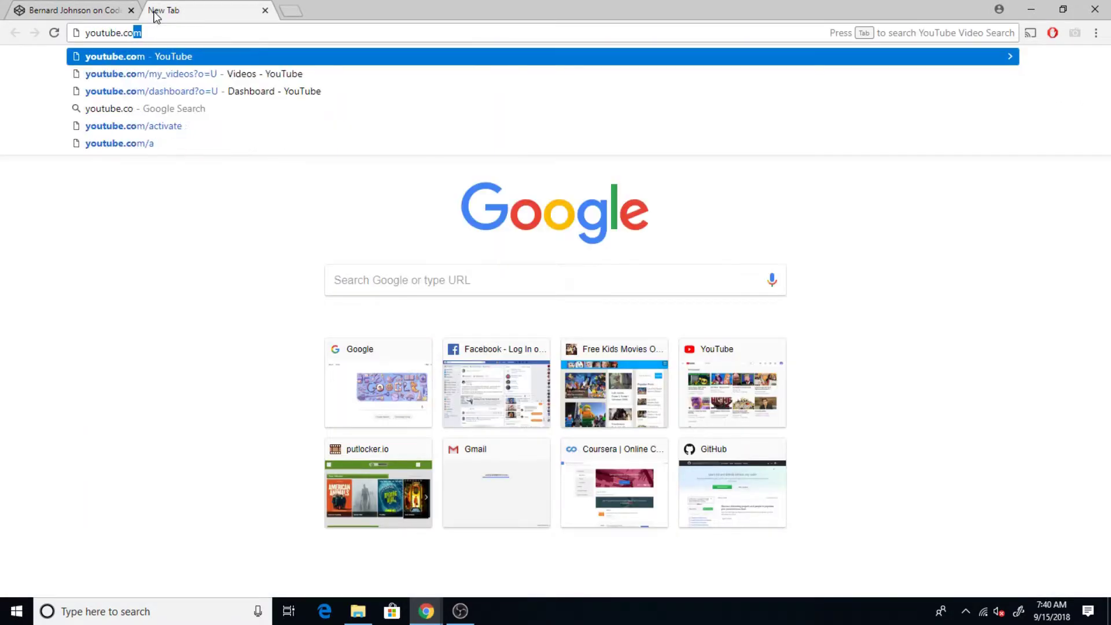
{"action": "type", "text": "m"}
{"action": "key", "text": "Return"}
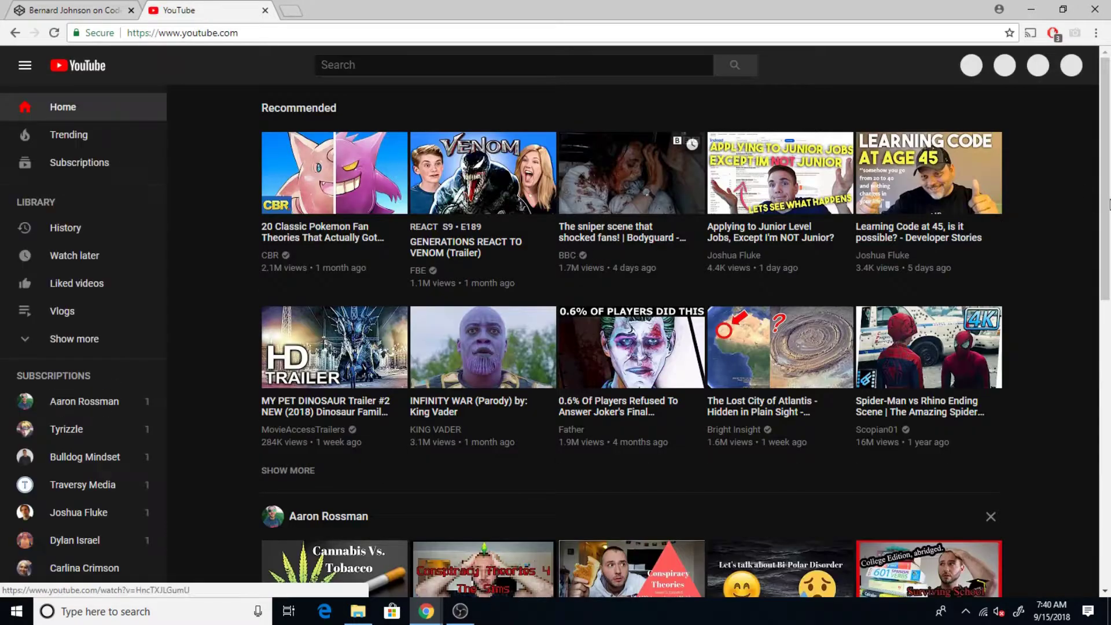
{"action": "left_click", "coordinate": [1067, 65]}
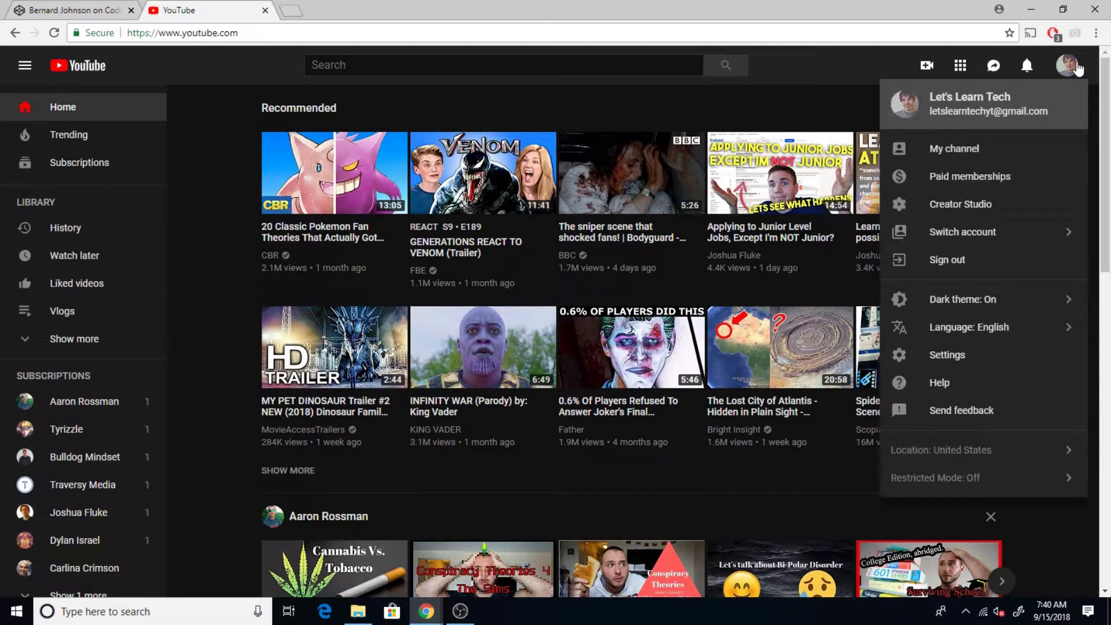
{"action": "left_click", "coordinate": [996, 148]}
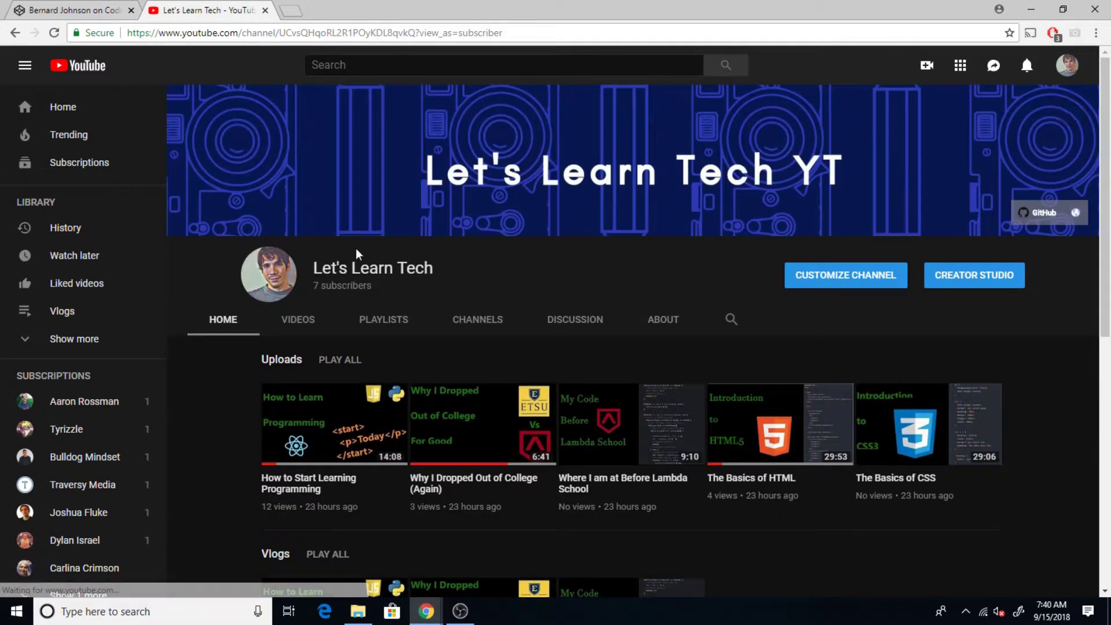
{"action": "scroll", "coordinate": [607, 286], "scroll_direction": "down", "scroll_amount": 3}
{"action": "scroll", "coordinate": [677, 319], "scroll_direction": "up", "scroll_amount": 2}
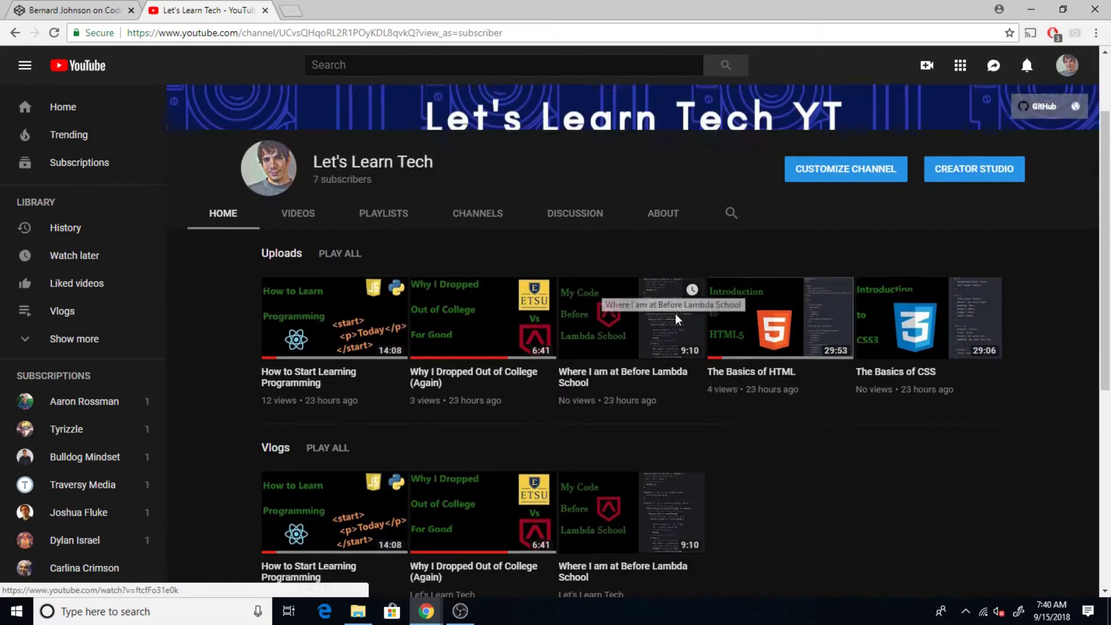
{"action": "scroll", "coordinate": [677, 319], "scroll_direction": "up", "scroll_amount": 2}
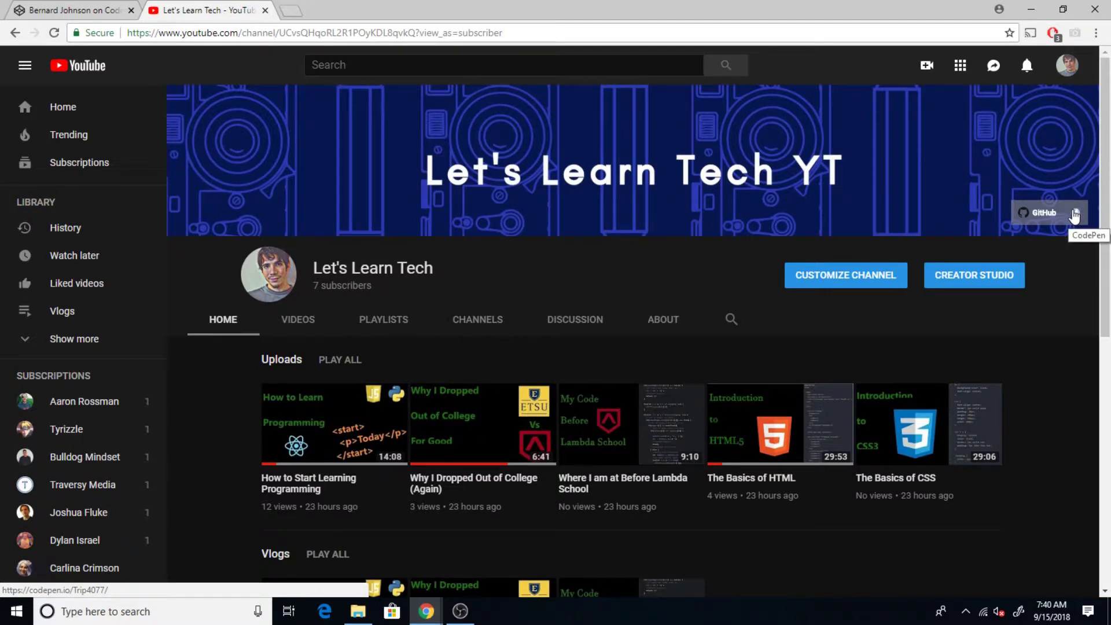
{"action": "left_click", "coordinate": [663, 319]}
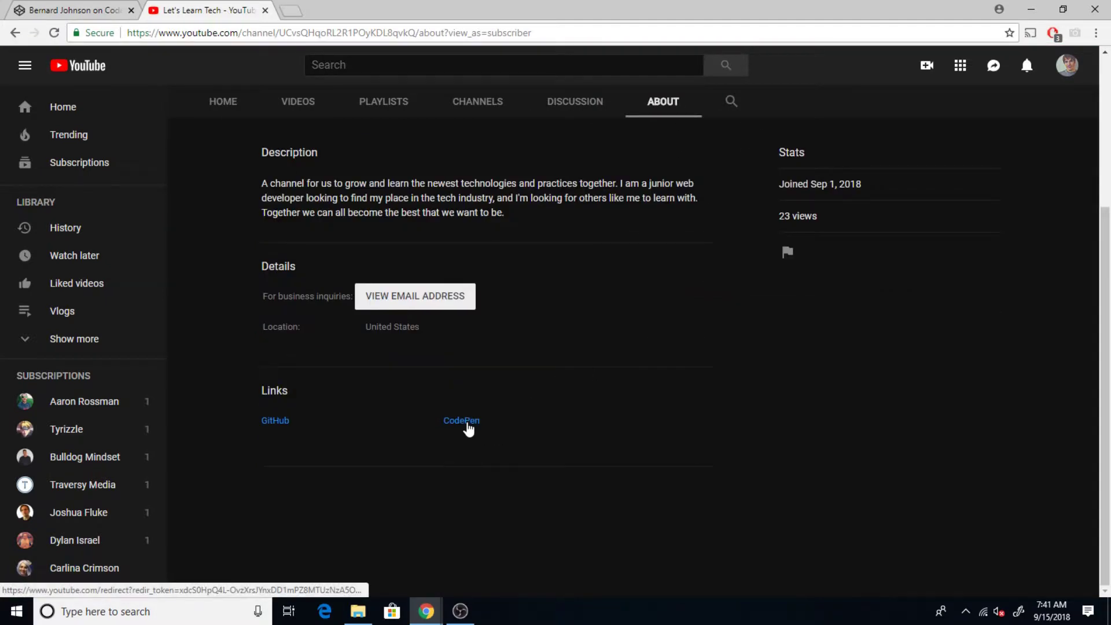
{"action": "left_click", "coordinate": [460, 420]}
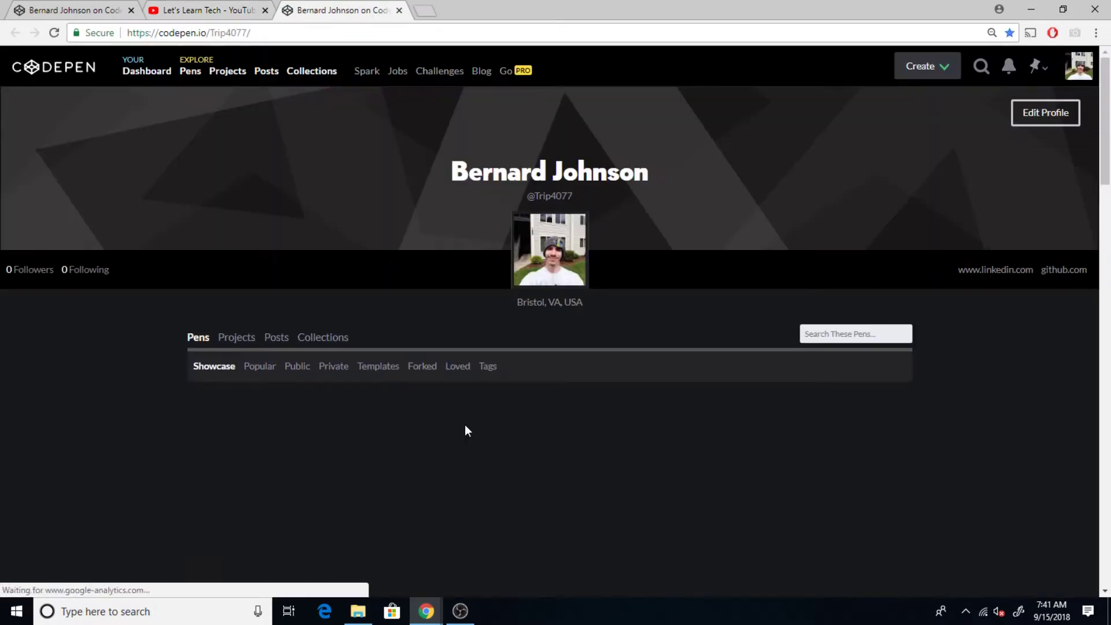
Step: Close the extra tabs and view the profile's Popular, Public and Showcase pens
{"action": "left_click", "coordinate": [131, 9]}
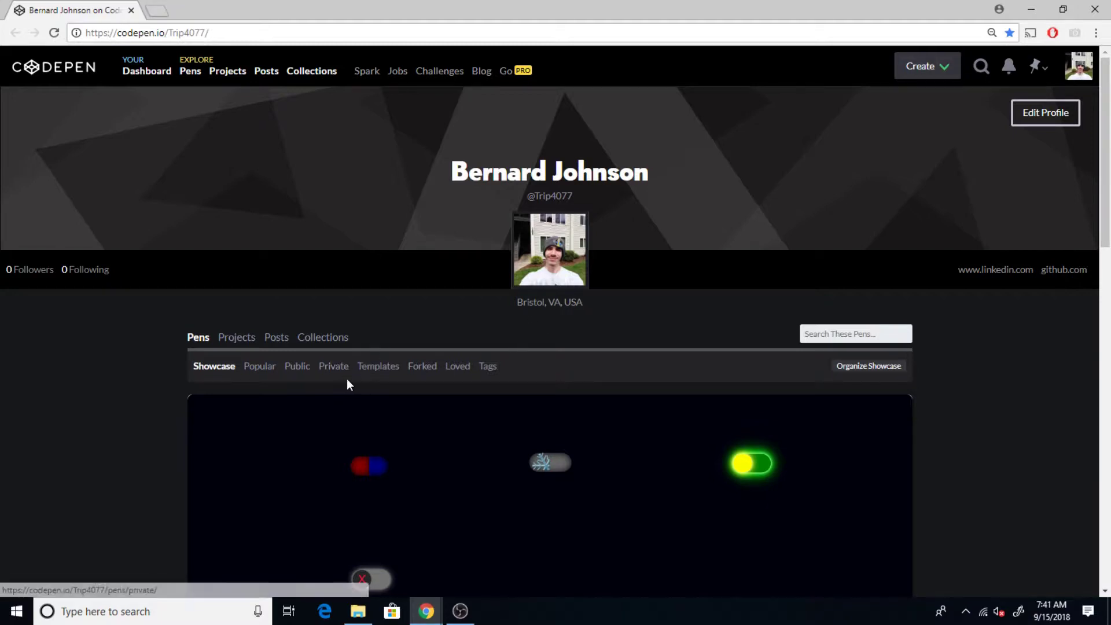
{"action": "scroll", "coordinate": [156, 372], "scroll_direction": "down", "scroll_amount": 1}
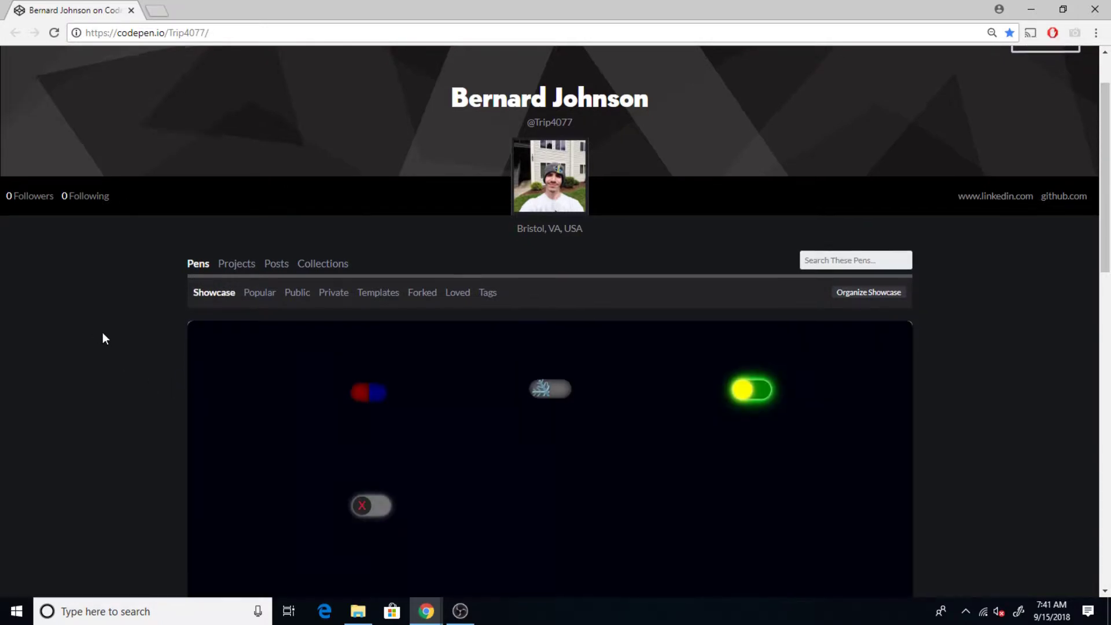
{"action": "scroll", "coordinate": [102, 336], "scroll_direction": "down", "scroll_amount": 3}
{"action": "scroll", "coordinate": [102, 332], "scroll_direction": "up", "scroll_amount": 1}
{"action": "left_click", "coordinate": [259, 156]}
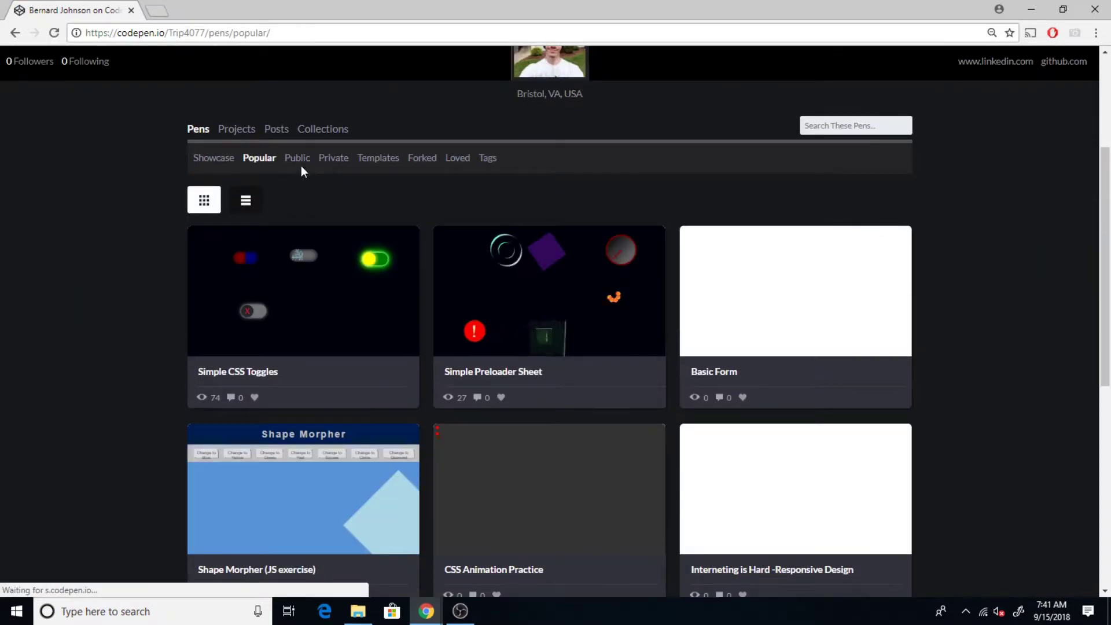
{"action": "left_click", "coordinate": [297, 158]}
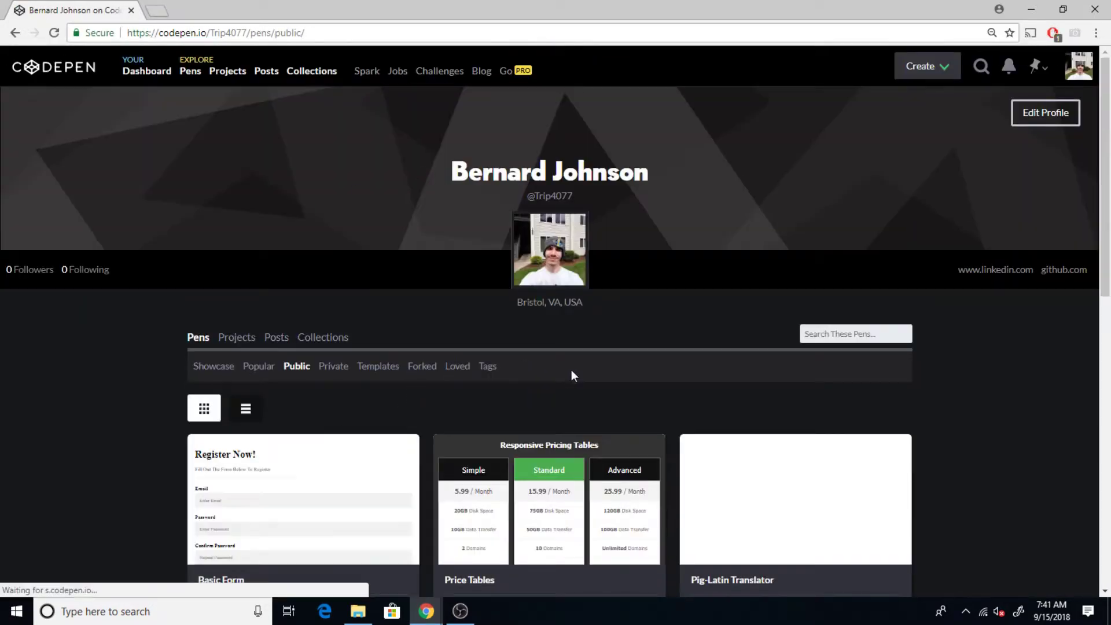
{"action": "left_click", "coordinate": [213, 365]}
{"action": "scroll", "coordinate": [111, 293], "scroll_direction": "down", "scroll_amount": 4}
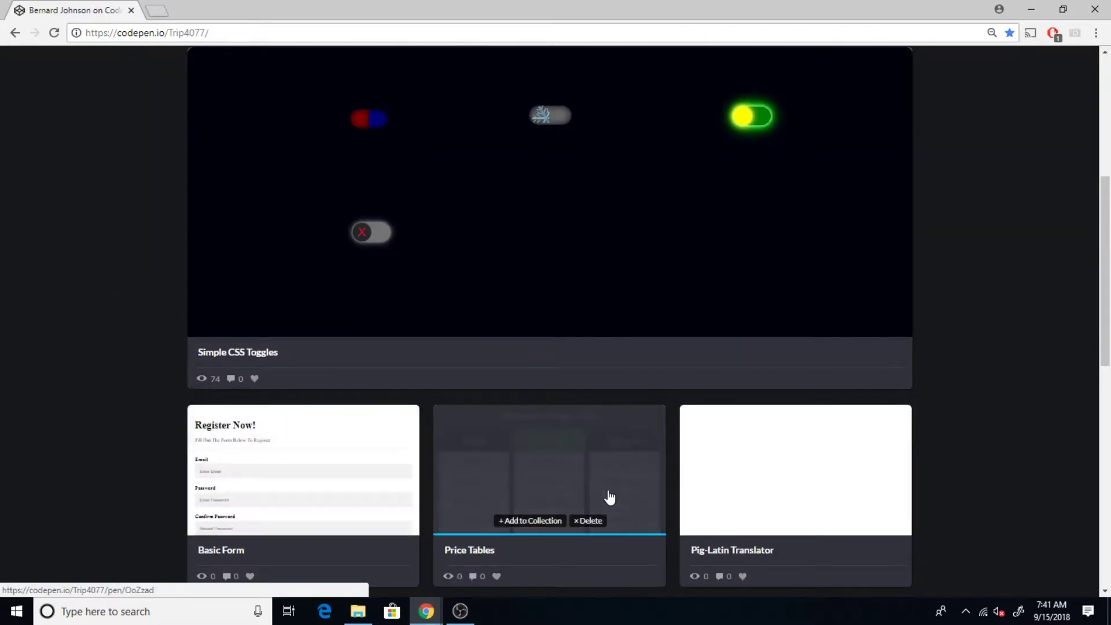
{"action": "scroll", "coordinate": [1003, 252], "scroll_direction": "down", "scroll_amount": 2}
{"action": "scroll", "coordinate": [859, 258], "scroll_direction": "up", "scroll_amount": 6}
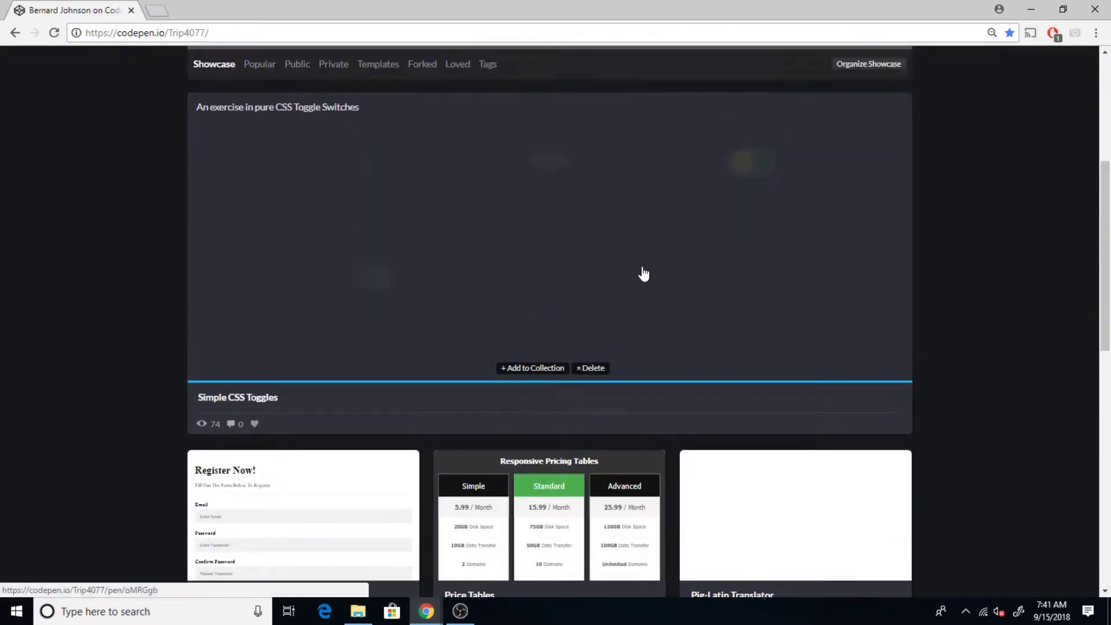
{"action": "scroll", "coordinate": [676, 377], "scroll_direction": "up", "scroll_amount": 4}
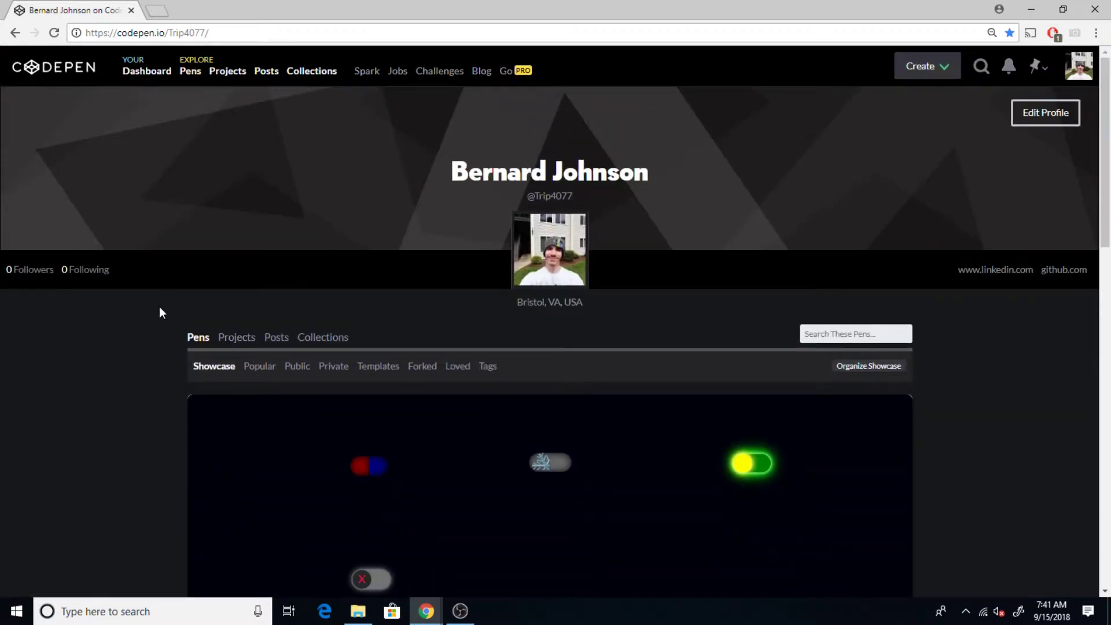
{"action": "scroll", "coordinate": [183, 298], "scroll_direction": "down", "scroll_amount": 3}
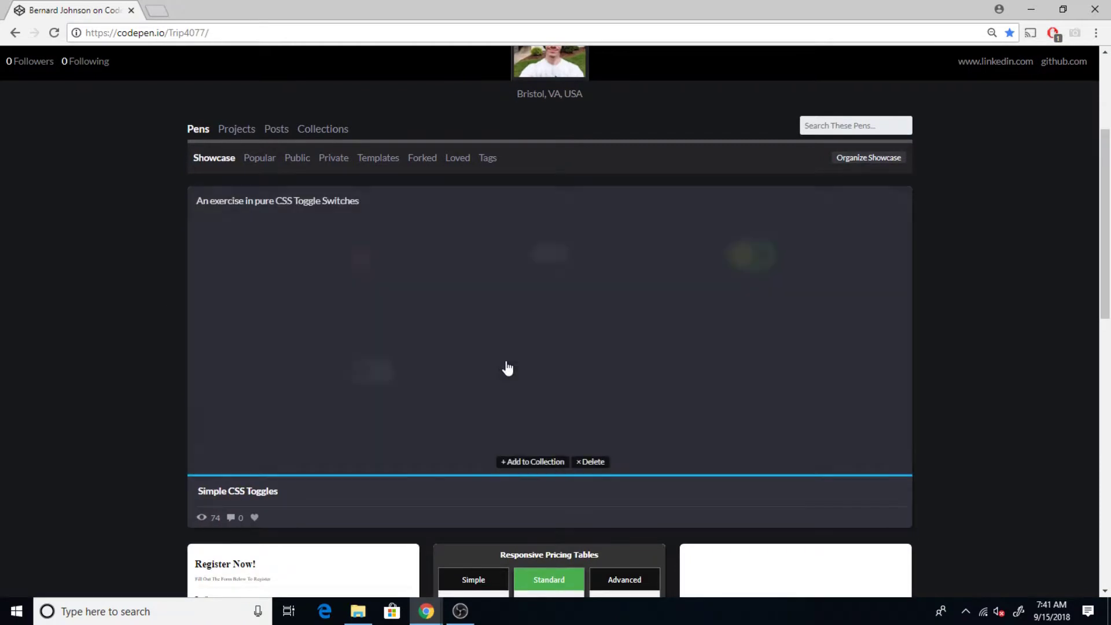
{"action": "scroll", "coordinate": [81, 397], "scroll_direction": "down", "scroll_amount": 3}
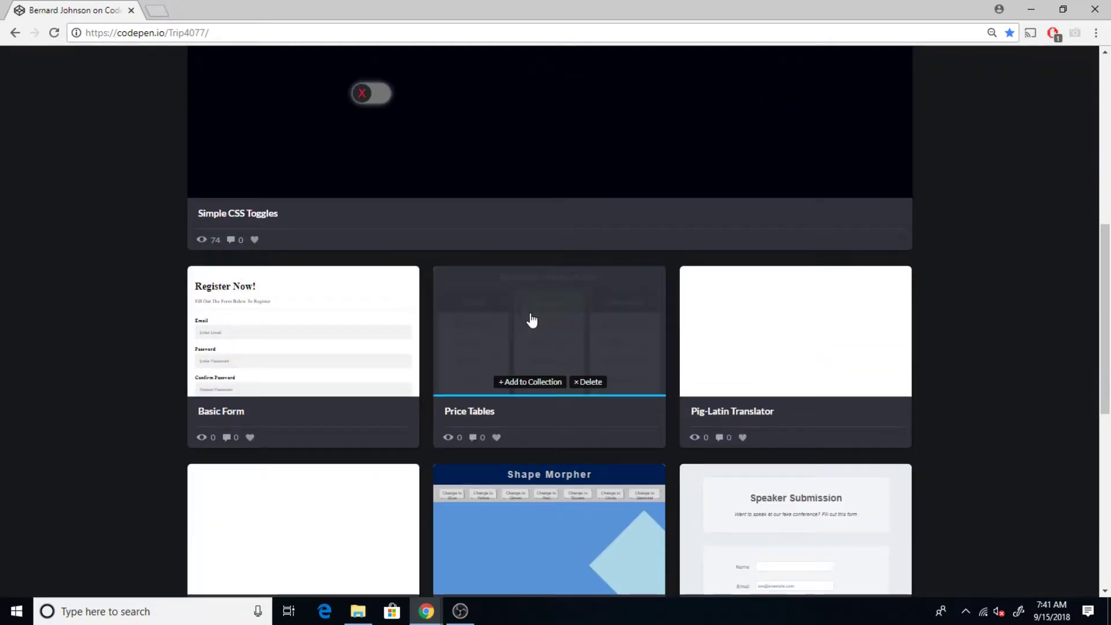
{"action": "scroll", "coordinate": [714, 424], "scroll_direction": "down", "scroll_amount": 4}
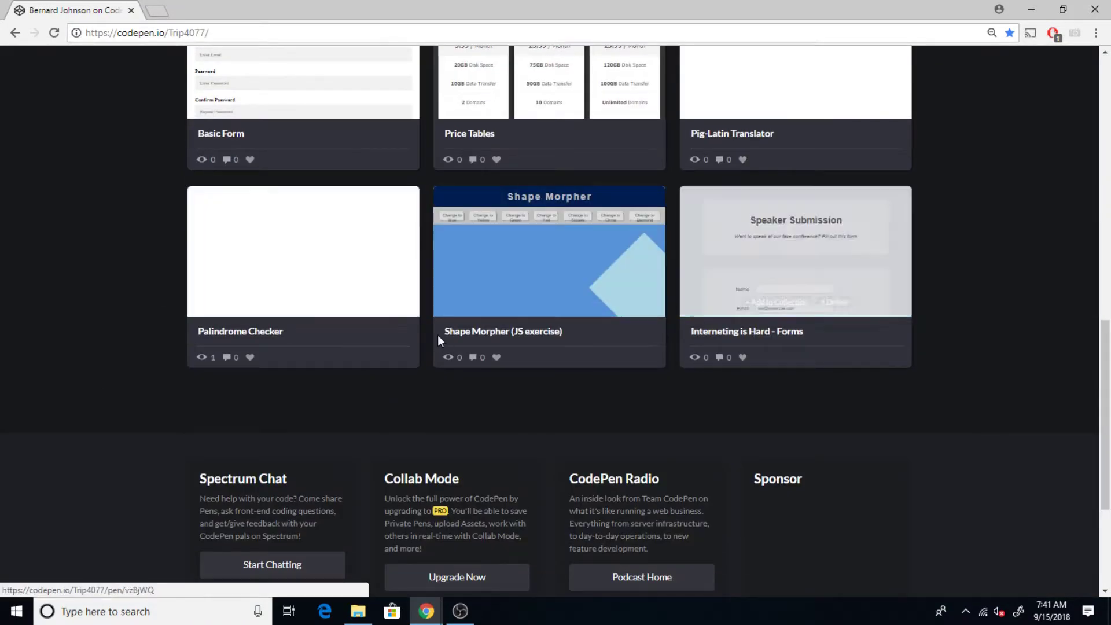
{"action": "scroll", "coordinate": [438, 335], "scroll_direction": "up", "scroll_amount": 6}
{"action": "scroll", "coordinate": [440, 342], "scroll_direction": "up", "scroll_amount": 4}
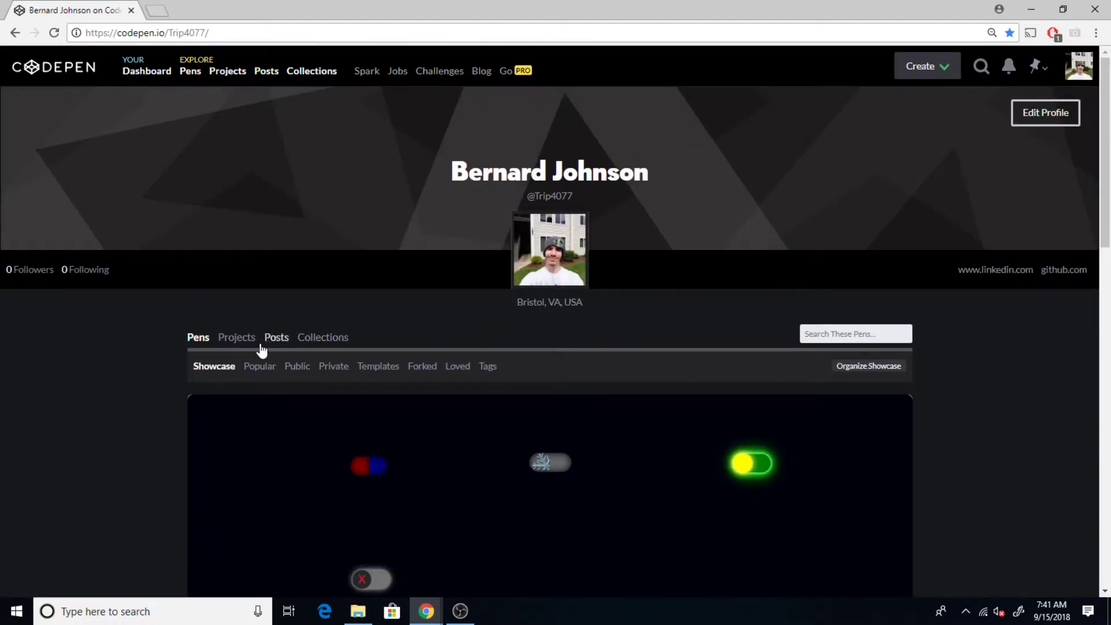
Step: Check the profile's empty Projects section, selecting and clearing its usage message
{"action": "left_click", "coordinate": [236, 336]}
{"action": "scroll", "coordinate": [120, 424], "scroll_direction": "down", "scroll_amount": 3}
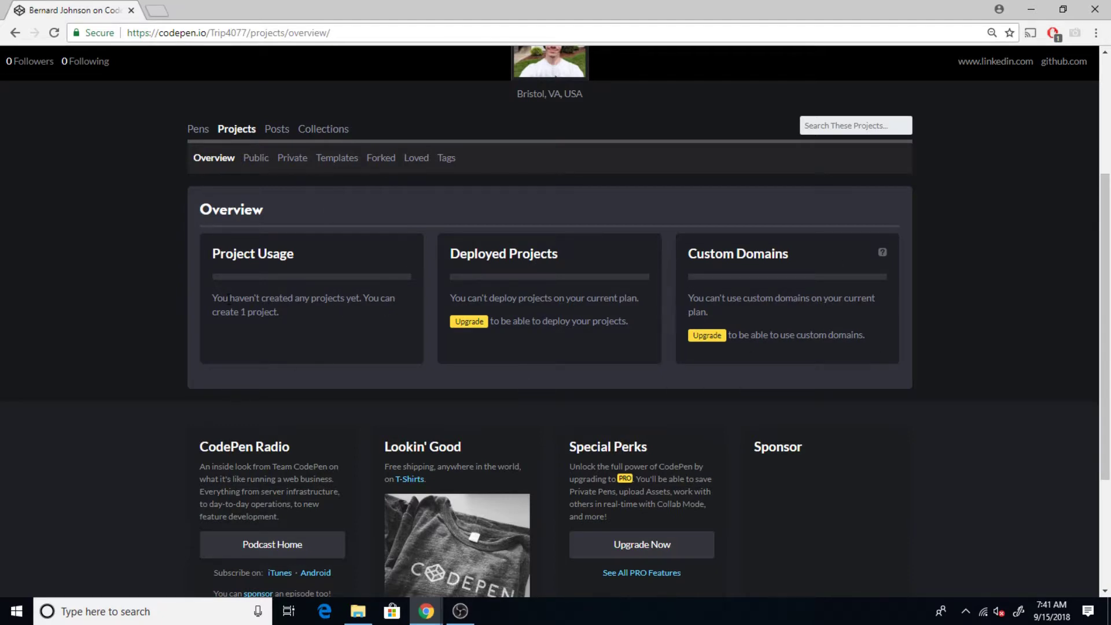
{"action": "left_click_drag", "start_coordinate": [282, 317], "coordinate": [205, 297]}
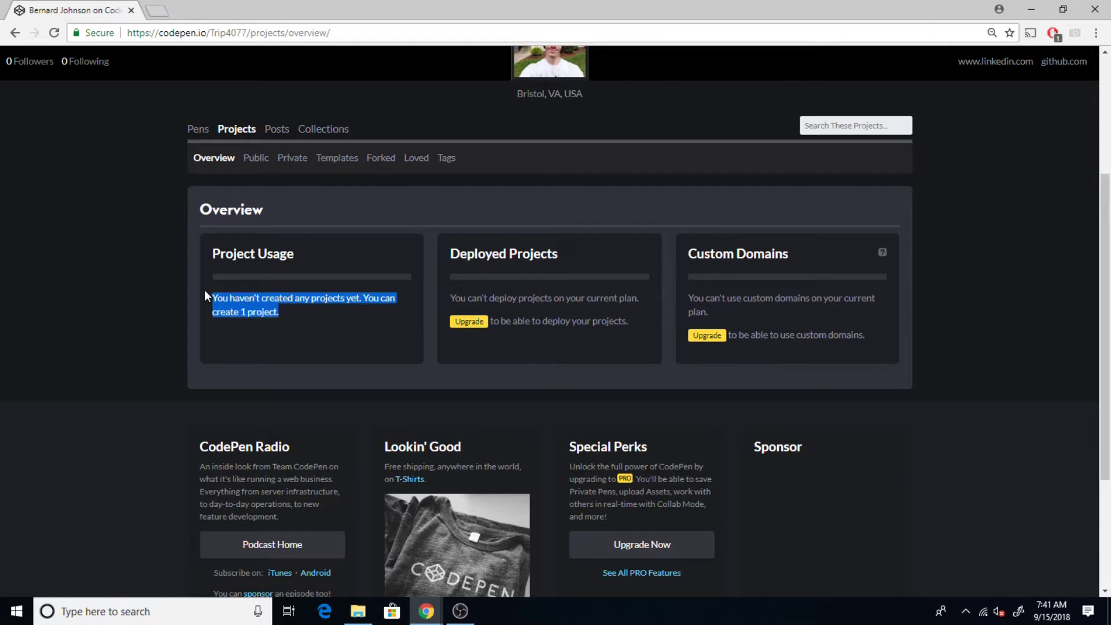
{"action": "left_click", "coordinate": [303, 341]}
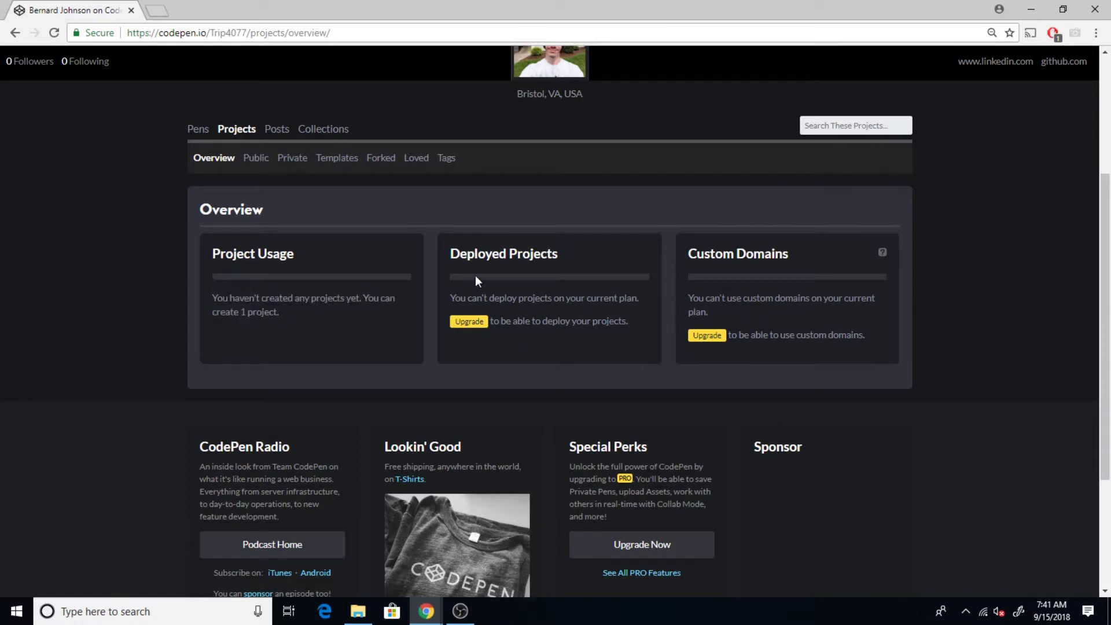
{"action": "left_click_drag", "start_coordinate": [213, 254], "coordinate": [296, 253]}
{"action": "left_click", "coordinate": [369, 262]}
{"action": "scroll", "coordinate": [464, 298], "scroll_direction": "up", "scroll_amount": 5}
Step: View the empty Posts and Collections sections, then return to the Pens showcase
{"action": "left_click", "coordinate": [277, 337]}
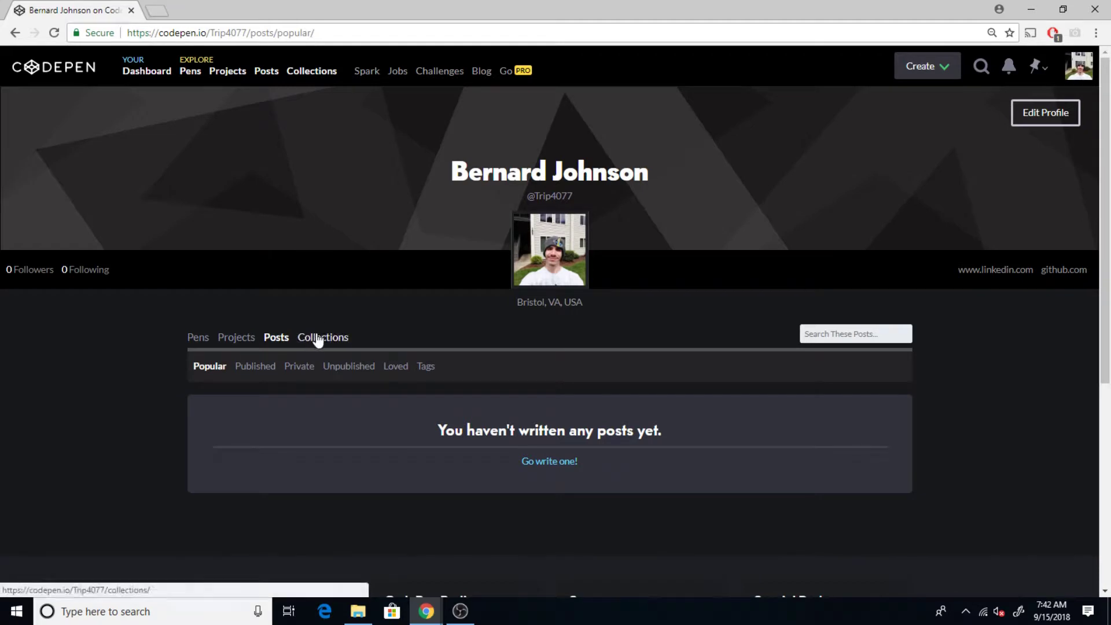
{"action": "left_click", "coordinate": [322, 337]}
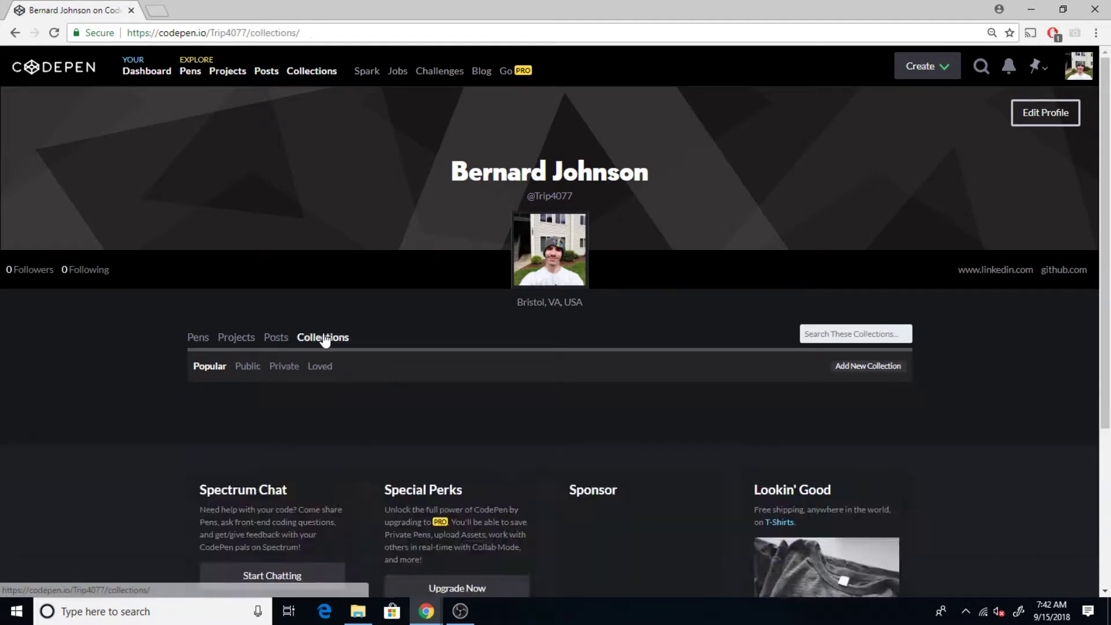
{"action": "left_click", "coordinate": [198, 337]}
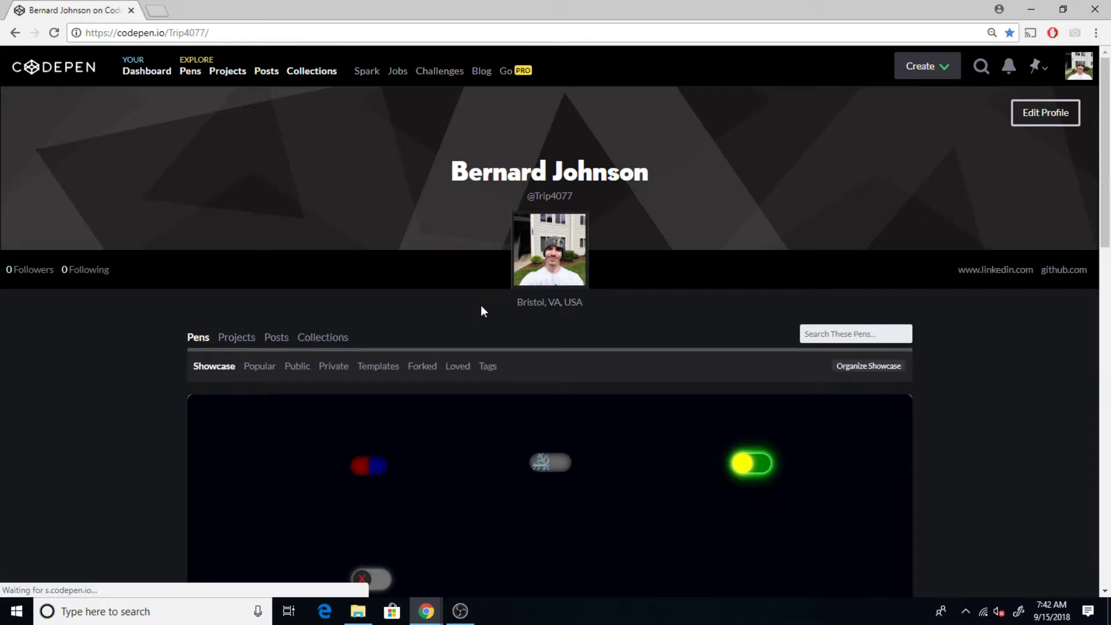
{"action": "scroll", "coordinate": [481, 305], "scroll_direction": "down", "scroll_amount": 5}
{"action": "scroll", "coordinate": [357, 336], "scroll_direction": "up", "scroll_amount": 5}
Step: Open the Shape Morpher (JS exercise) card from the Dashboard's pens grid
{"action": "left_click", "coordinate": [146, 70]}
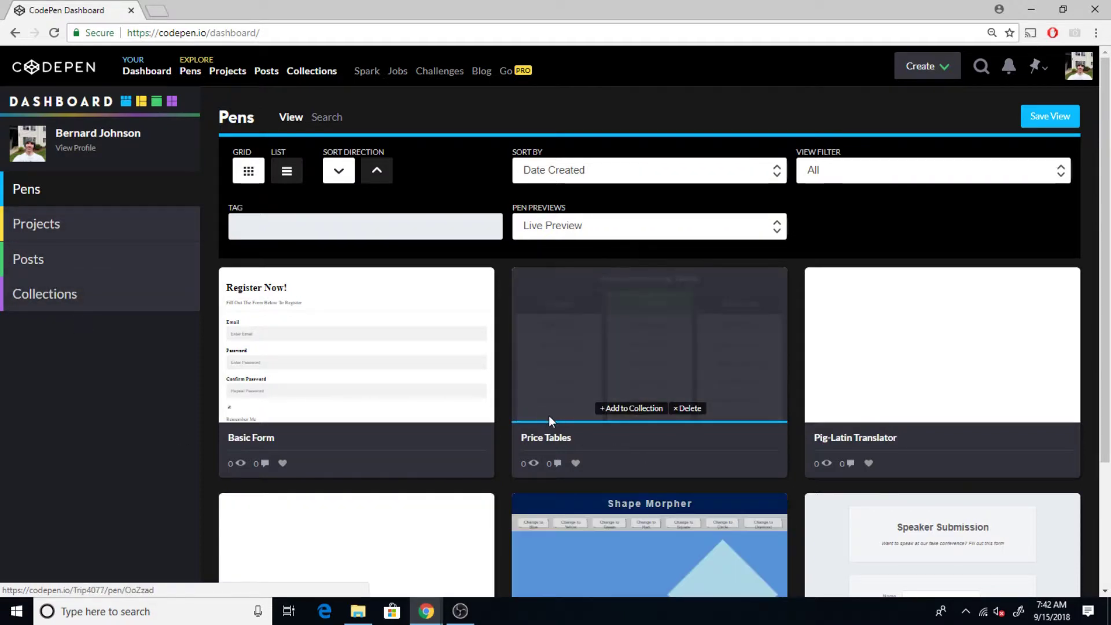
{"action": "scroll", "coordinate": [883, 336], "scroll_direction": "down", "scroll_amount": 2}
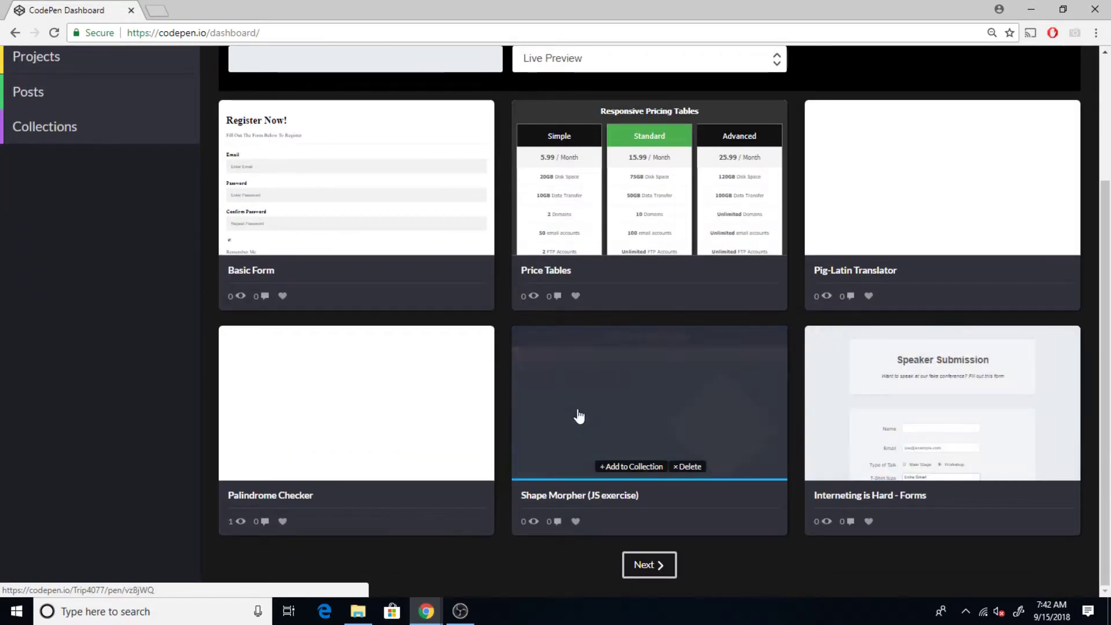
{"action": "mouse_move", "coordinate": [650, 178]}
{"action": "left_click", "coordinate": [743, 451]}
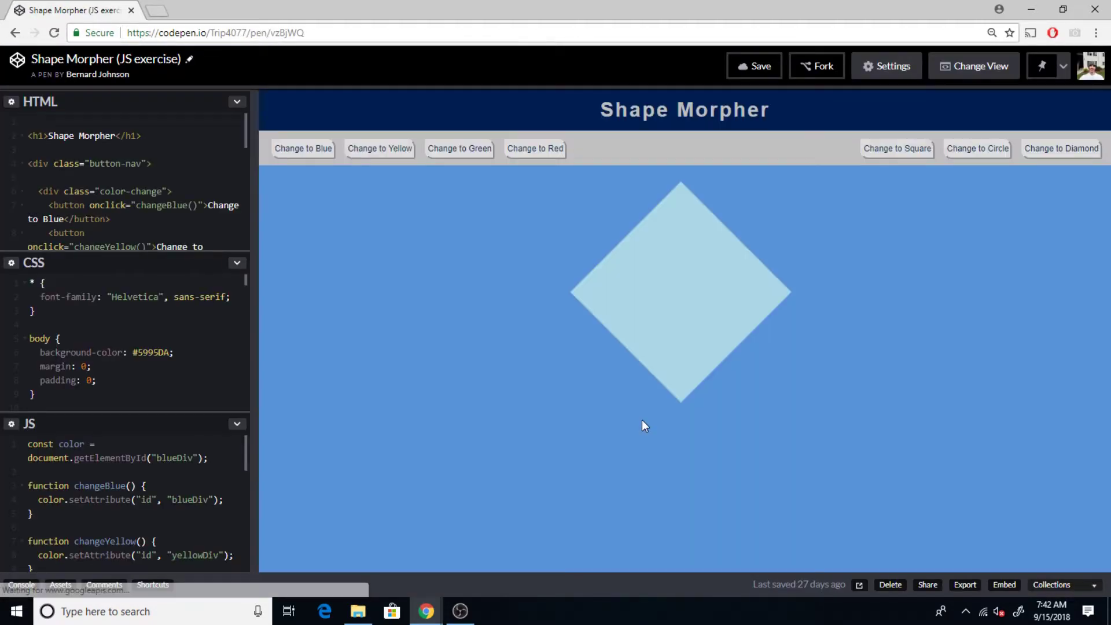
Step: Cycle the preview through yellow, green, red, square, circle and diamond, ending on a light blue square
{"action": "left_click", "coordinate": [303, 148]}
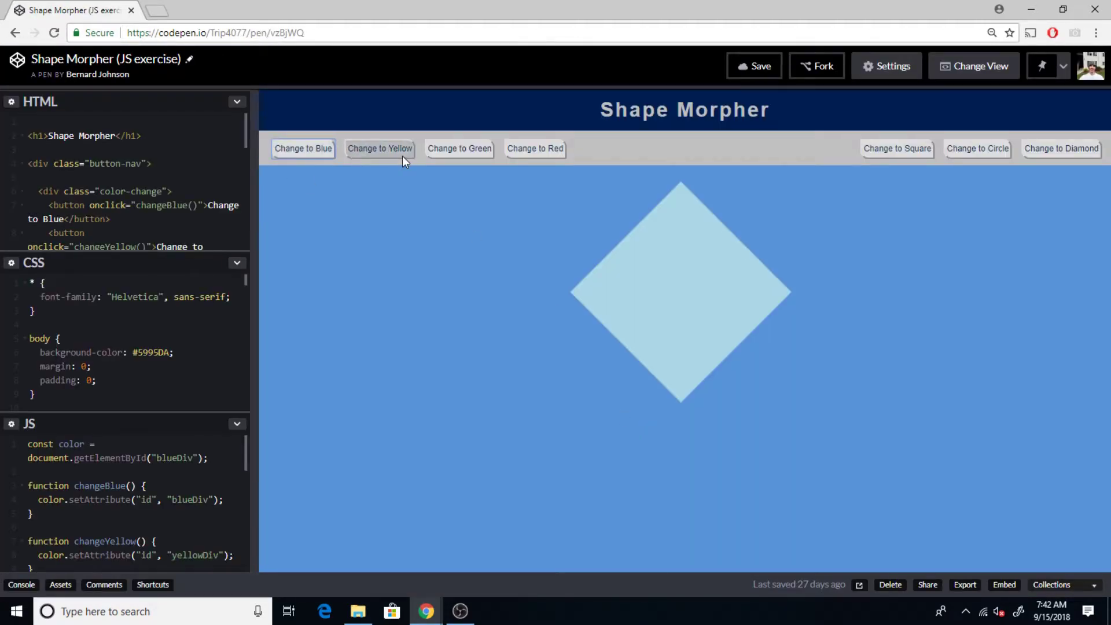
{"action": "left_click", "coordinate": [380, 148]}
{"action": "left_click", "coordinate": [459, 148]}
{"action": "left_click", "coordinate": [535, 149]}
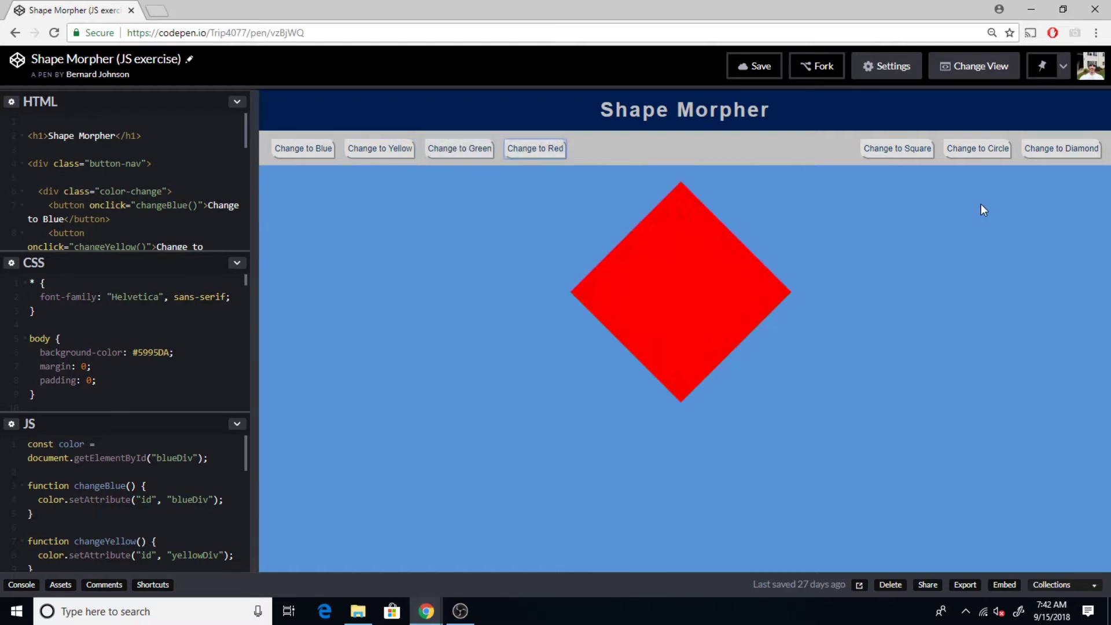
{"action": "left_click", "coordinate": [898, 148]}
{"action": "left_click", "coordinate": [978, 149]}
{"action": "left_click", "coordinate": [1051, 152]}
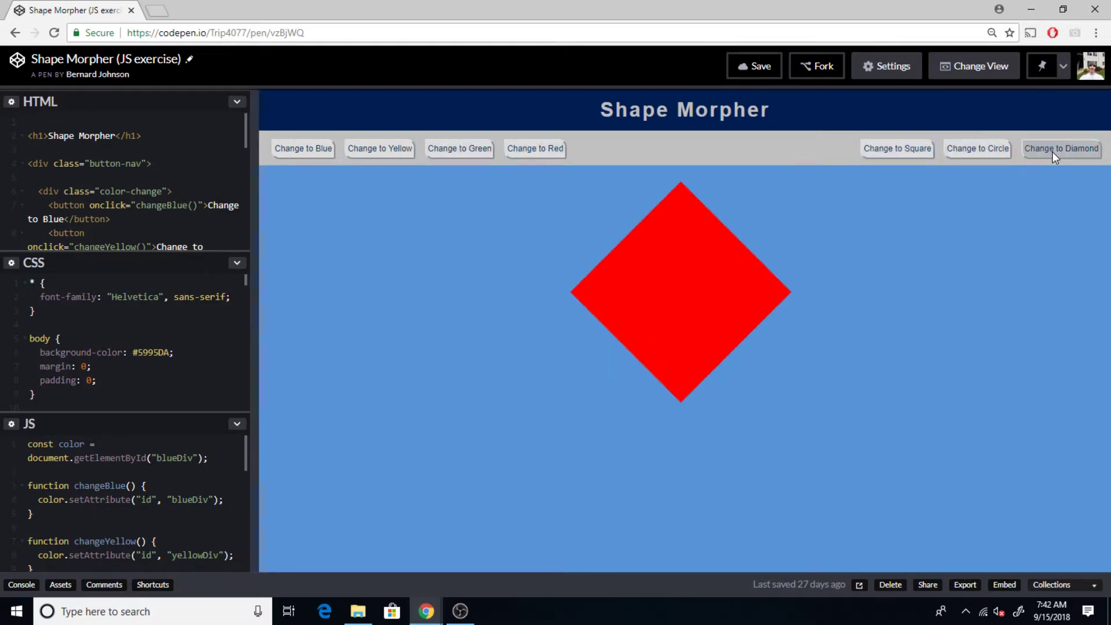
{"action": "left_click", "coordinate": [1003, 156]}
{"action": "left_click", "coordinate": [918, 152]}
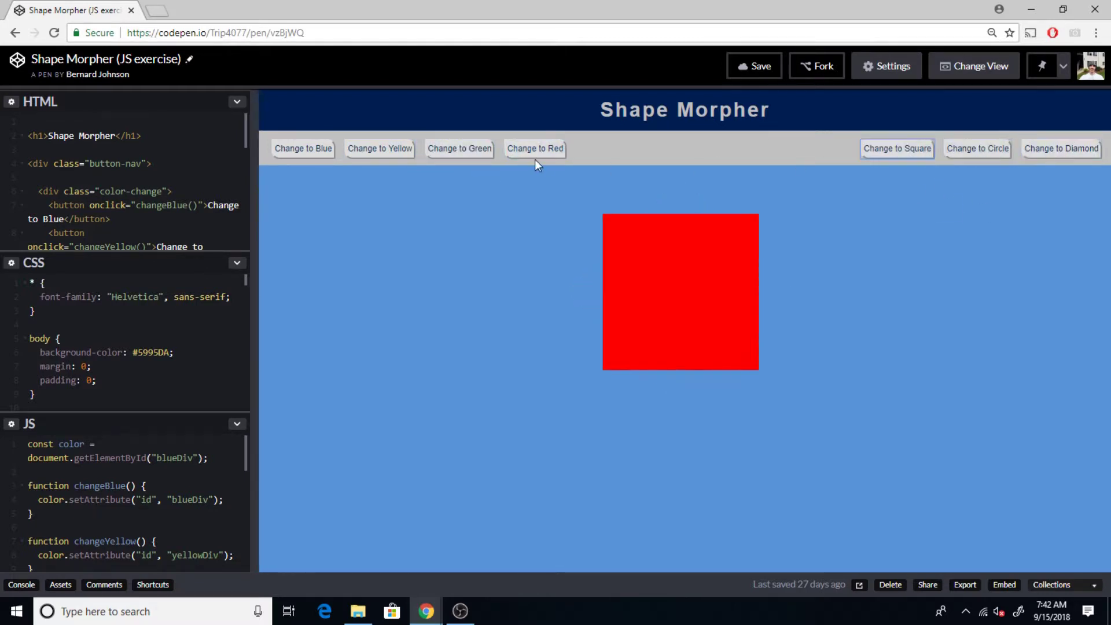
{"action": "left_click", "coordinate": [459, 148]}
{"action": "left_click", "coordinate": [378, 148]}
{"action": "left_click", "coordinate": [303, 148]}
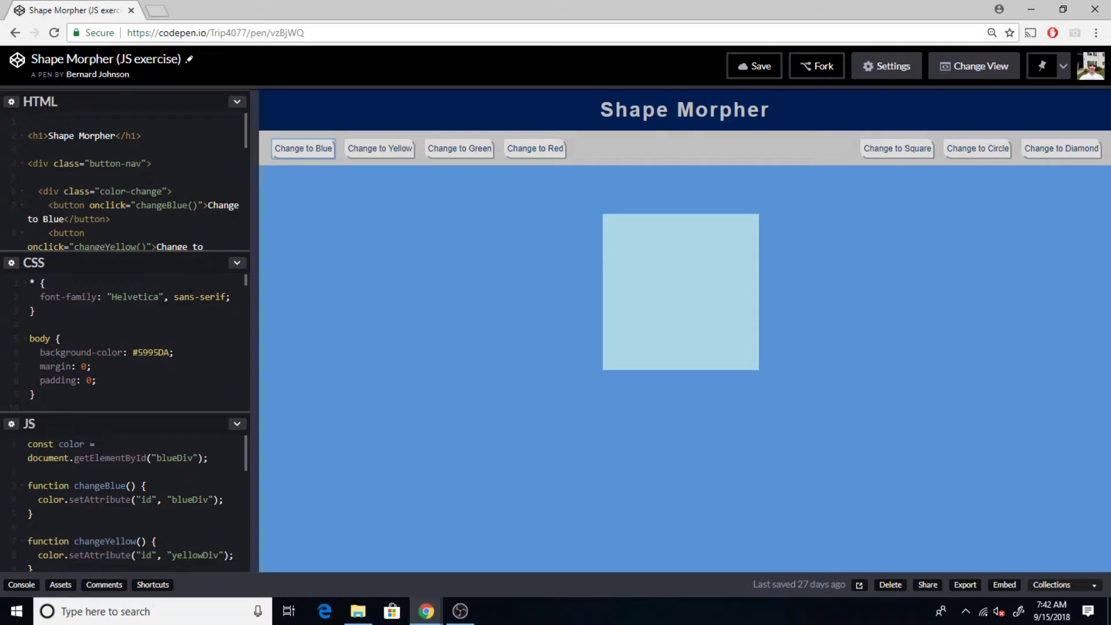
Step: Resize the editor panes to show more of the HTML, CSS and JS code
{"action": "double_click", "coordinate": [122, 423]}
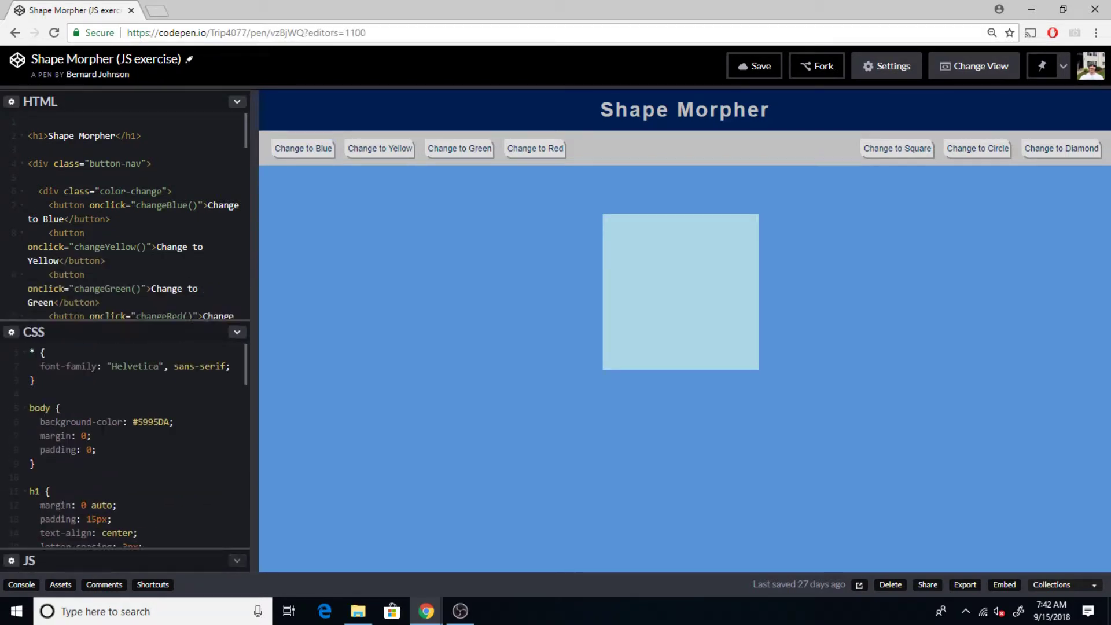
{"action": "left_click_drag", "start_coordinate": [122, 287], "coordinate": [122, 352]}
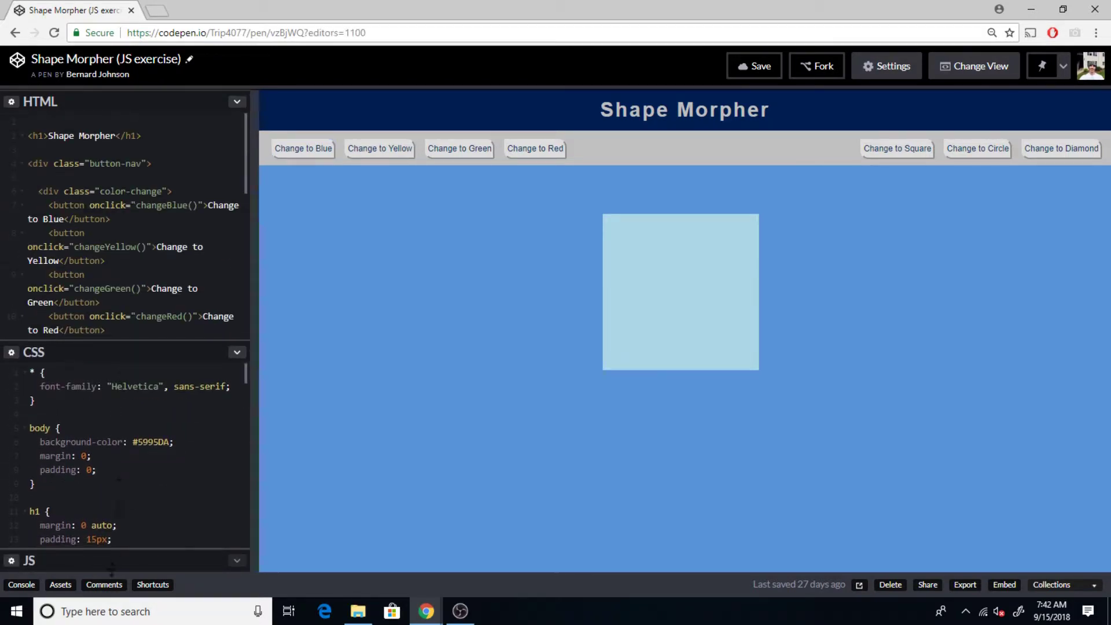
{"action": "left_click_drag", "start_coordinate": [123, 551], "coordinate": [124, 485]}
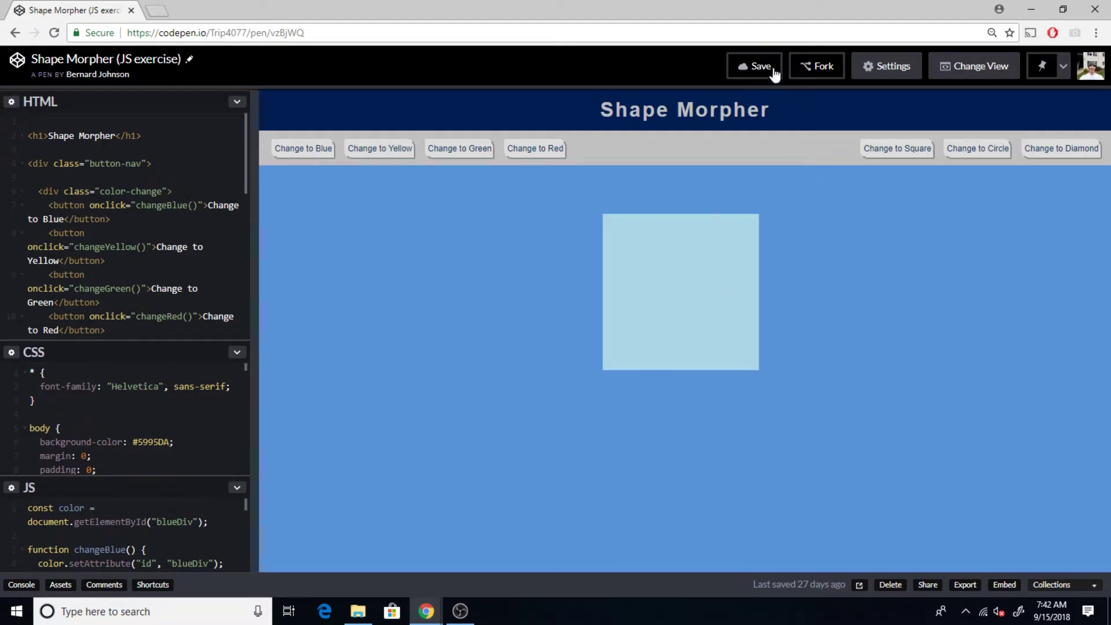
Step: Fork the pen, retitle it 'Shape Morpher (JS exercise) - My Forked Version' and save it
{"action": "left_click", "coordinate": [812, 69]}
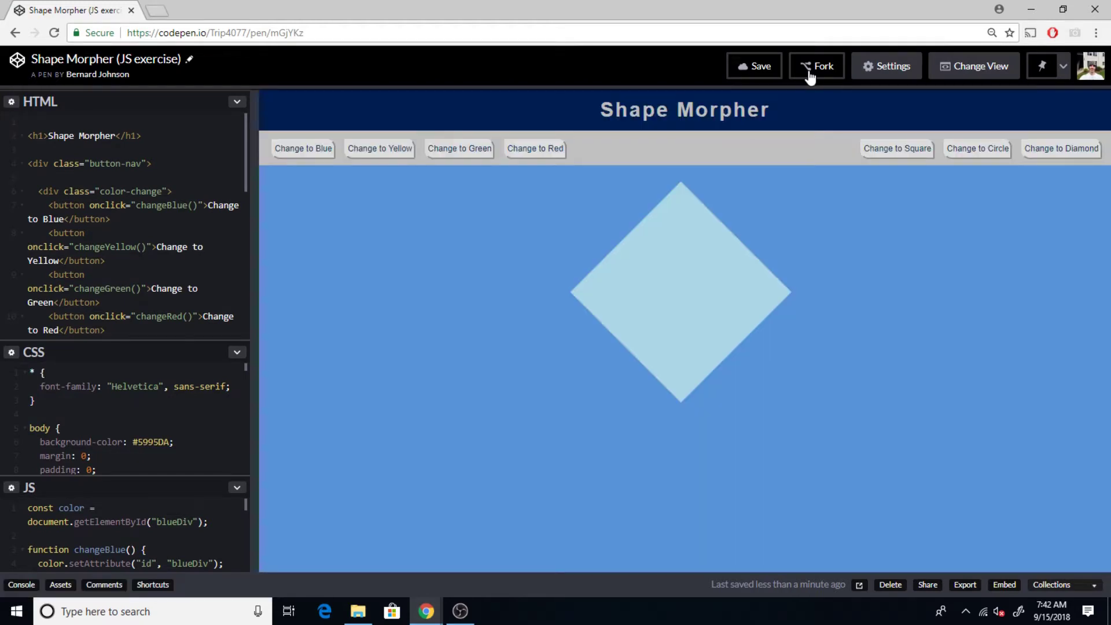
{"action": "left_click", "coordinate": [189, 63]}
{"action": "type", "text": "- My"}
{"action": "type", "text": " Forked Version"}
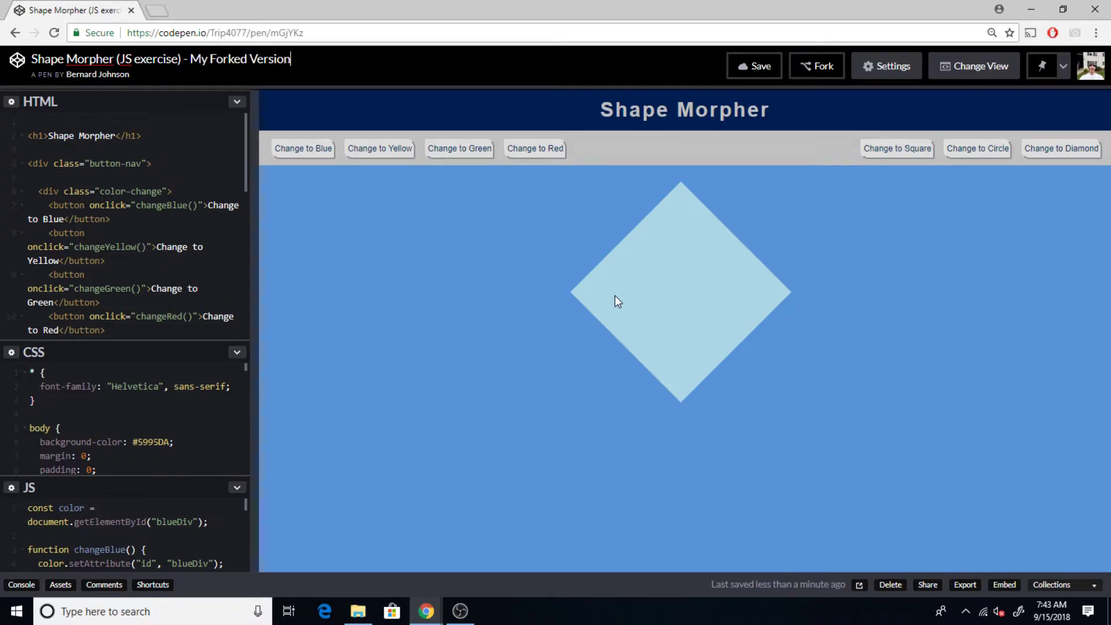
{"action": "key", "text": "Return"}
{"action": "left_click", "coordinate": [753, 66]}
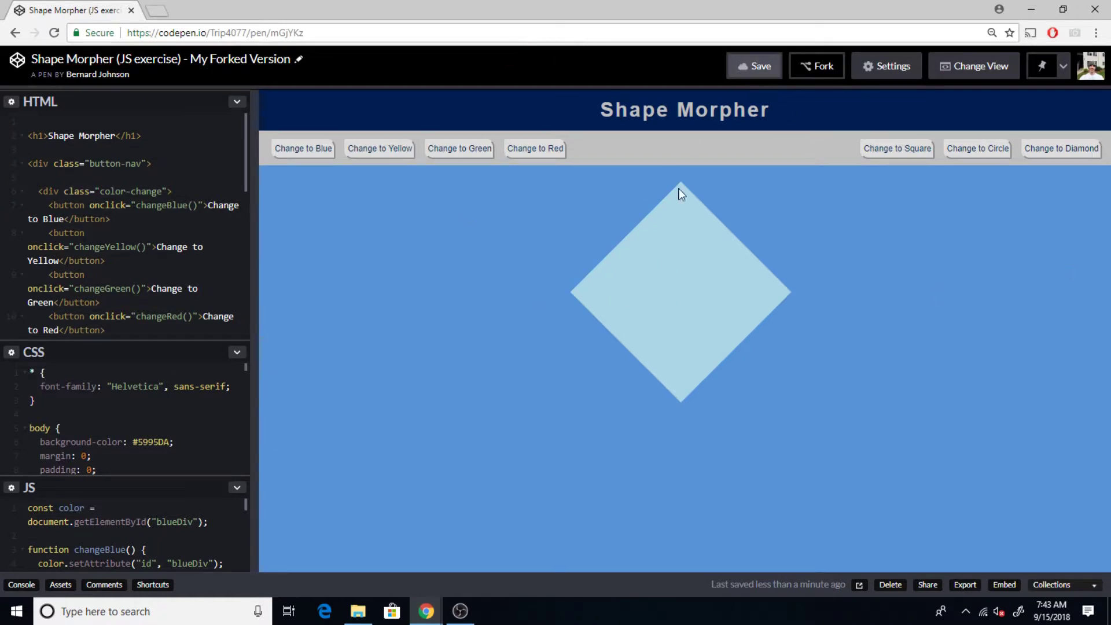
{"action": "scroll", "coordinate": [130, 218], "scroll_direction": "down", "scroll_amount": 5}
{"action": "right_click", "coordinate": [240, 197]}
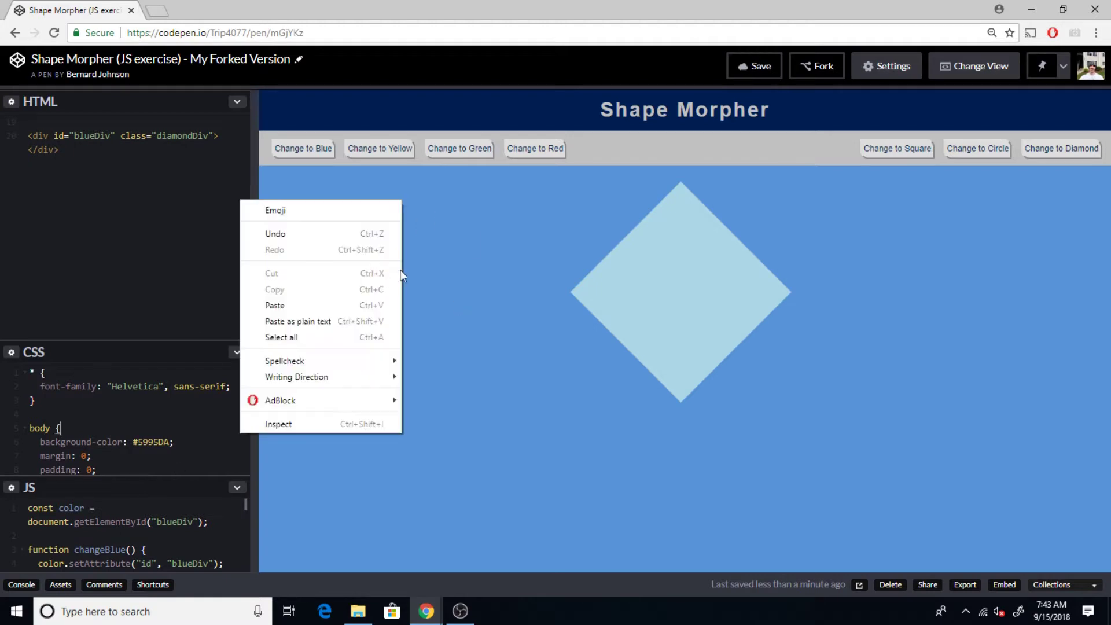
{"action": "left_click", "coordinate": [926, 254]}
{"action": "scroll", "coordinate": [131, 217], "scroll_direction": "up", "scroll_amount": 5}
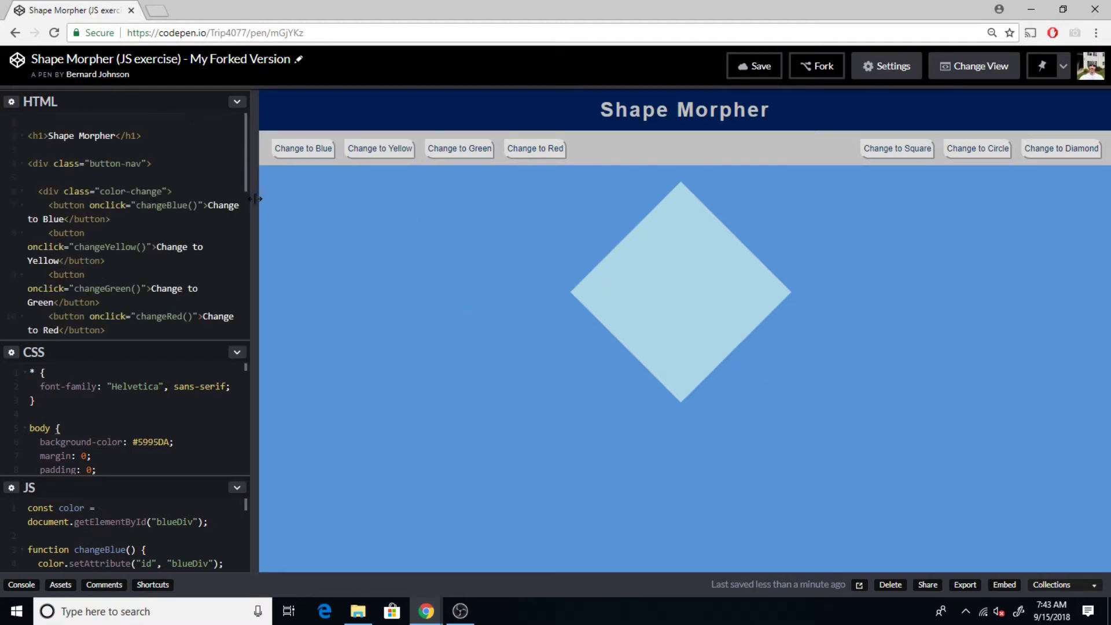
Step: Test the fork's colour and shape buttons, leaving a red circle, and open the author's profile
{"action": "left_click", "coordinate": [379, 148]}
{"action": "left_click", "coordinate": [460, 147]}
{"action": "left_click", "coordinate": [535, 148]}
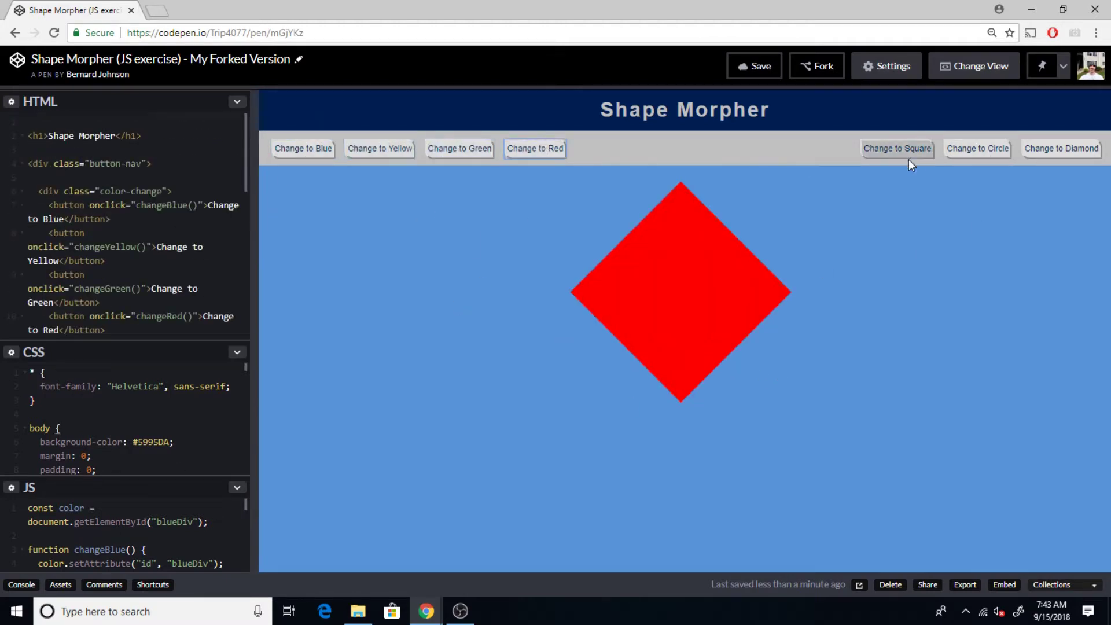
{"action": "left_click", "coordinate": [896, 148]}
{"action": "left_click", "coordinate": [977, 148]}
{"action": "left_click", "coordinate": [1061, 149]}
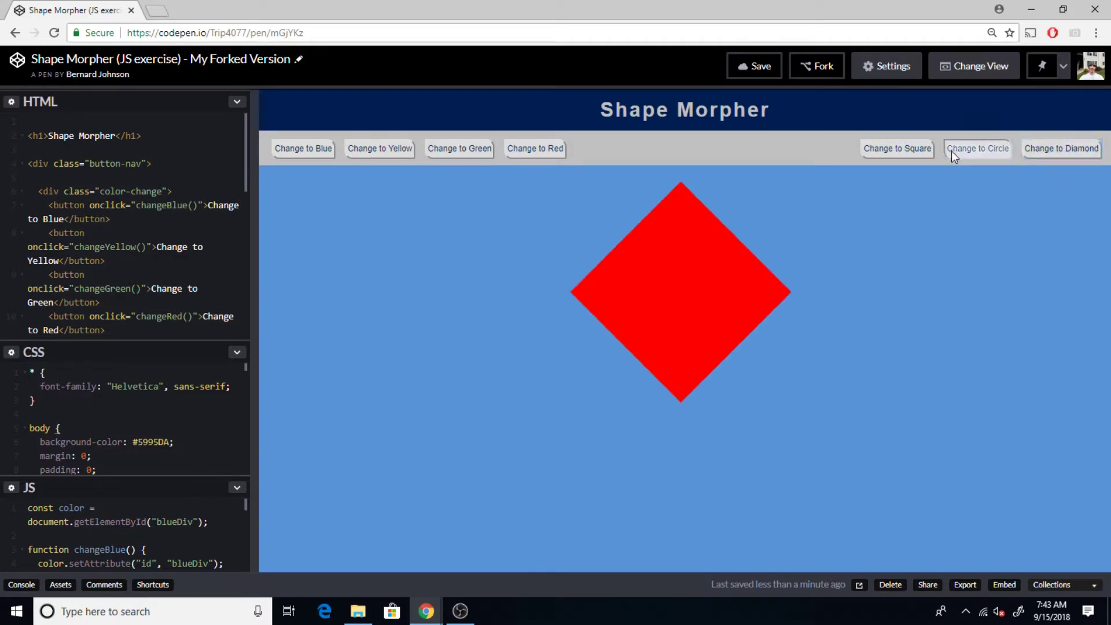
{"action": "left_click", "coordinate": [977, 147]}
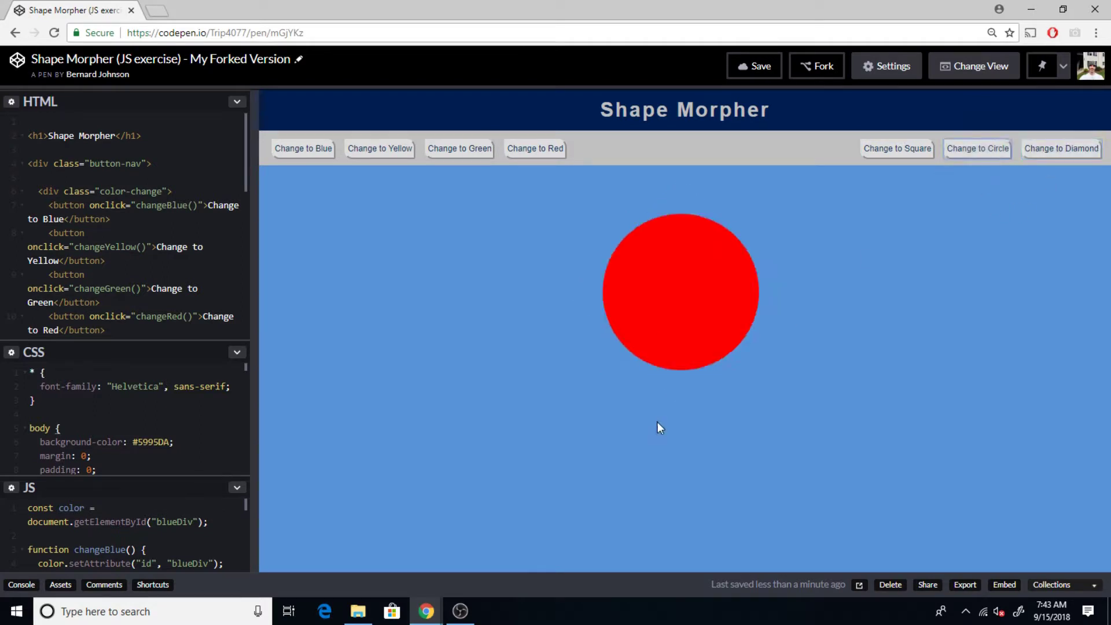
{"action": "left_click", "coordinate": [87, 74]}
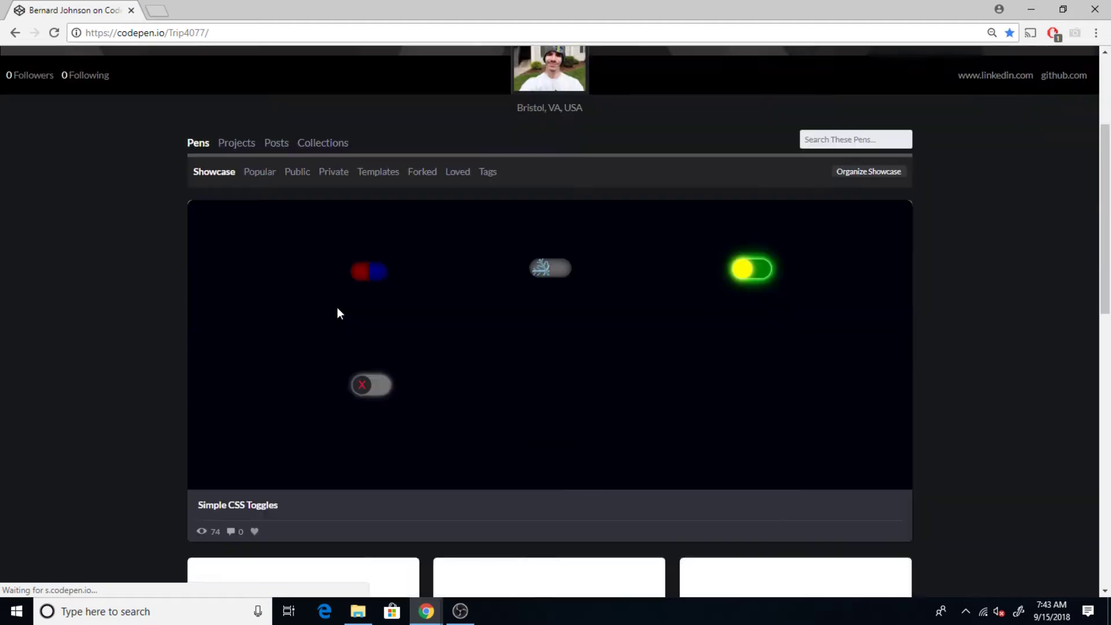
{"action": "scroll", "coordinate": [337, 308], "scroll_direction": "down", "scroll_amount": 3}
{"action": "scroll", "coordinate": [337, 307], "scroll_direction": "down", "scroll_amount": 3}
{"action": "scroll", "coordinate": [304, 306], "scroll_direction": "down", "scroll_amount": 3}
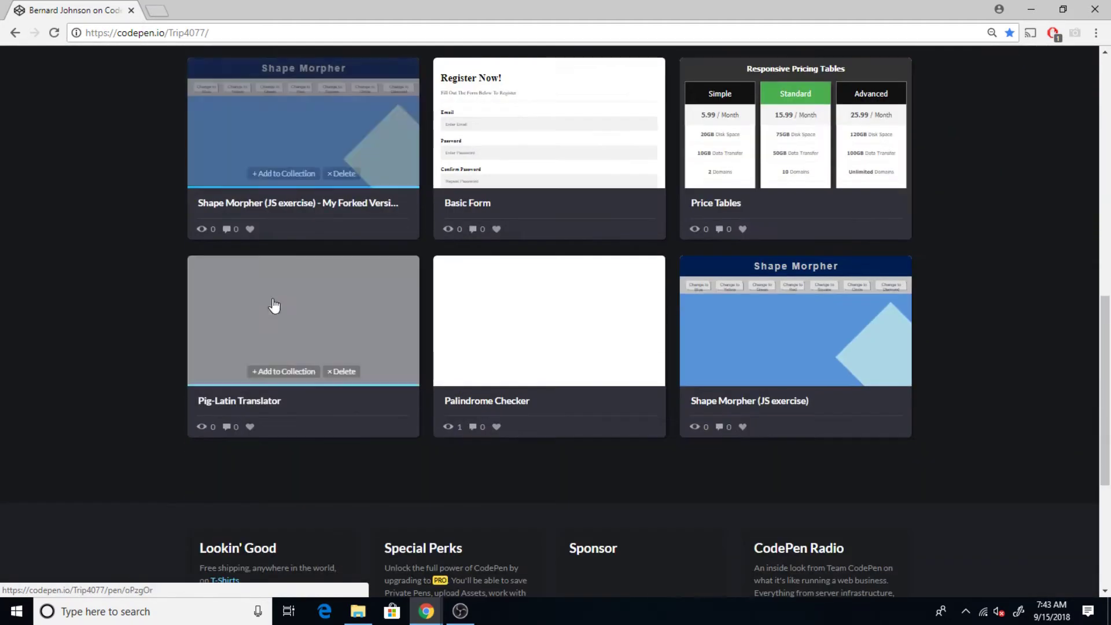
{"action": "scroll", "coordinate": [231, 305], "scroll_direction": "up", "scroll_amount": 1}
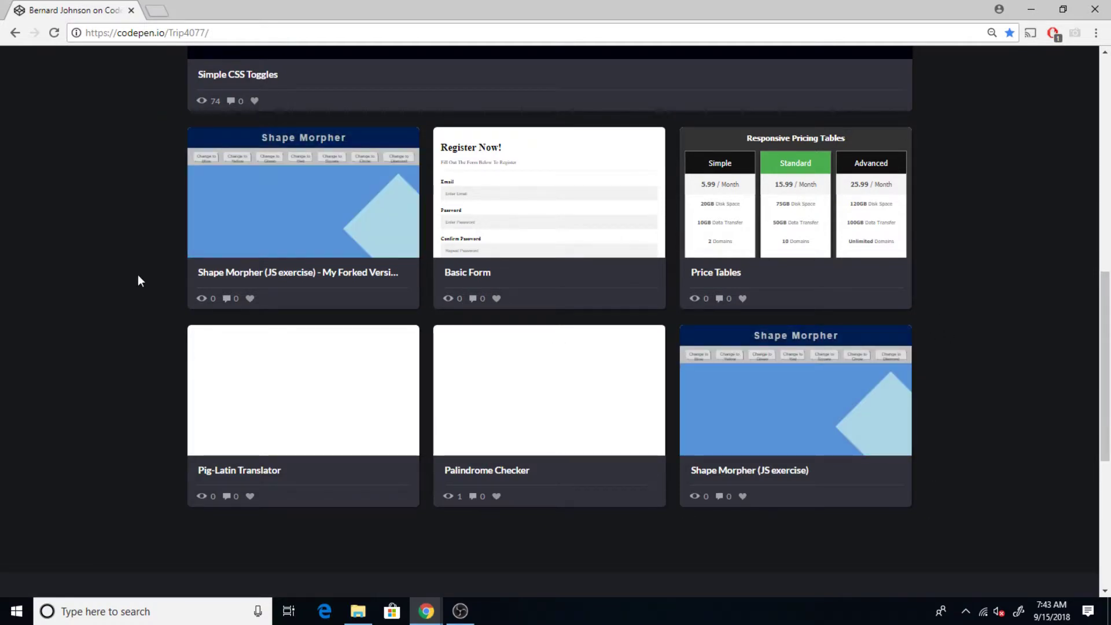
{"action": "mouse_move", "coordinate": [548, 390]}
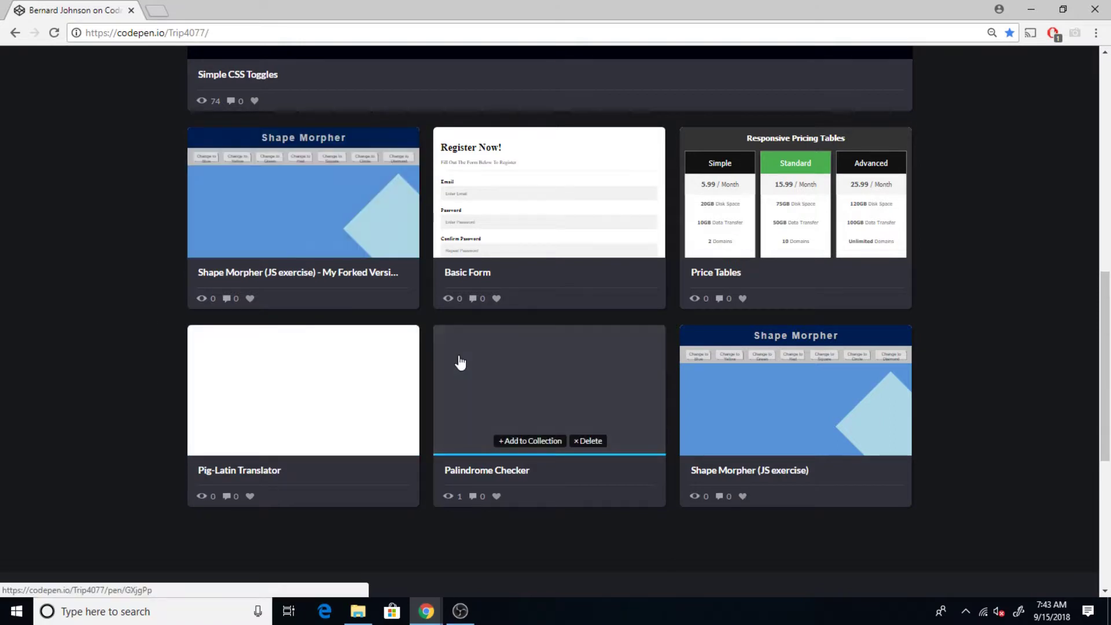
Step: Open the 'Shape Morpher (JS exercise) - My Forked Version' card from the profile's pens
{"action": "left_click", "coordinate": [299, 211]}
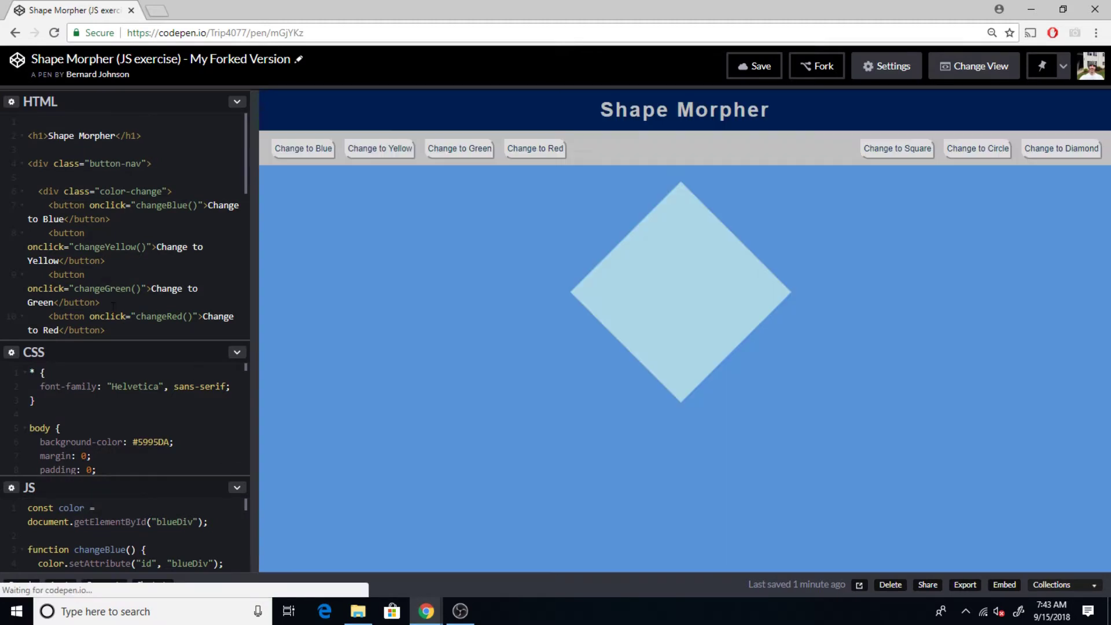
Step: Delete 'Change to ' from the Blue, Yellow, Green and Red button labels in the HTML
{"action": "left_click_drag", "start_coordinate": [208, 206], "coordinate": [228, 206]}
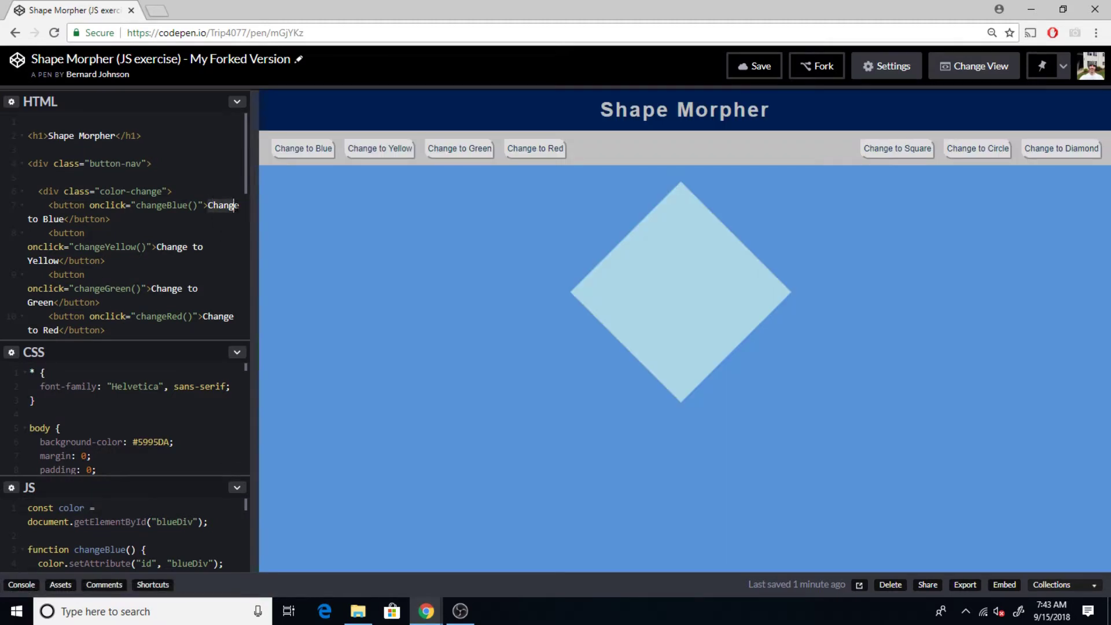
{"action": "left_click_drag", "start_coordinate": [64, 219], "coordinate": [208, 206]}
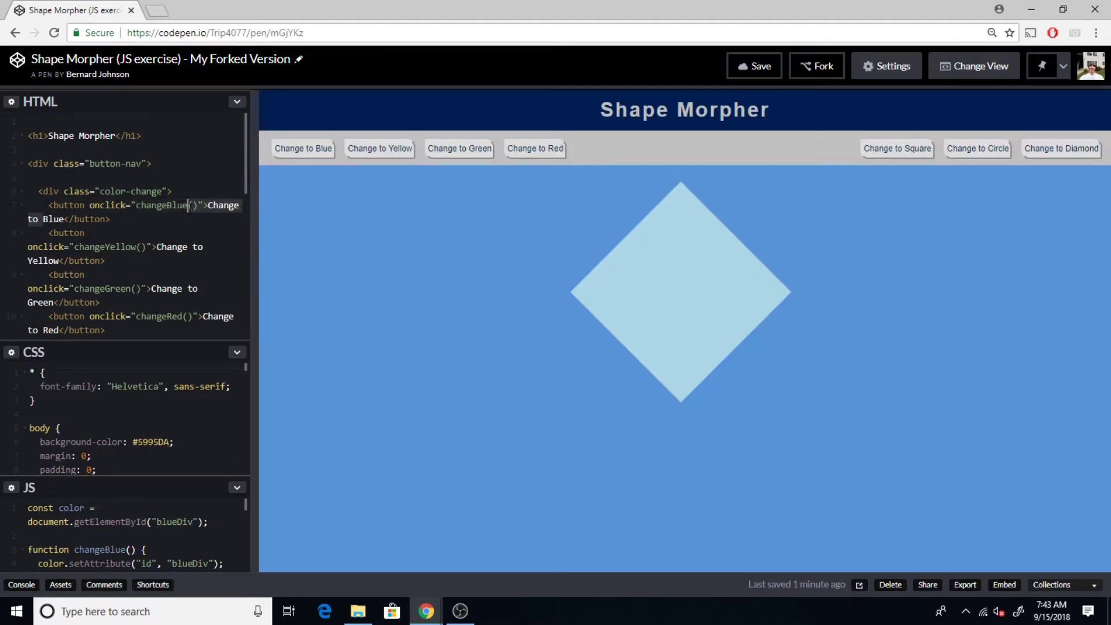
{"action": "key", "text": "BackSpace"}
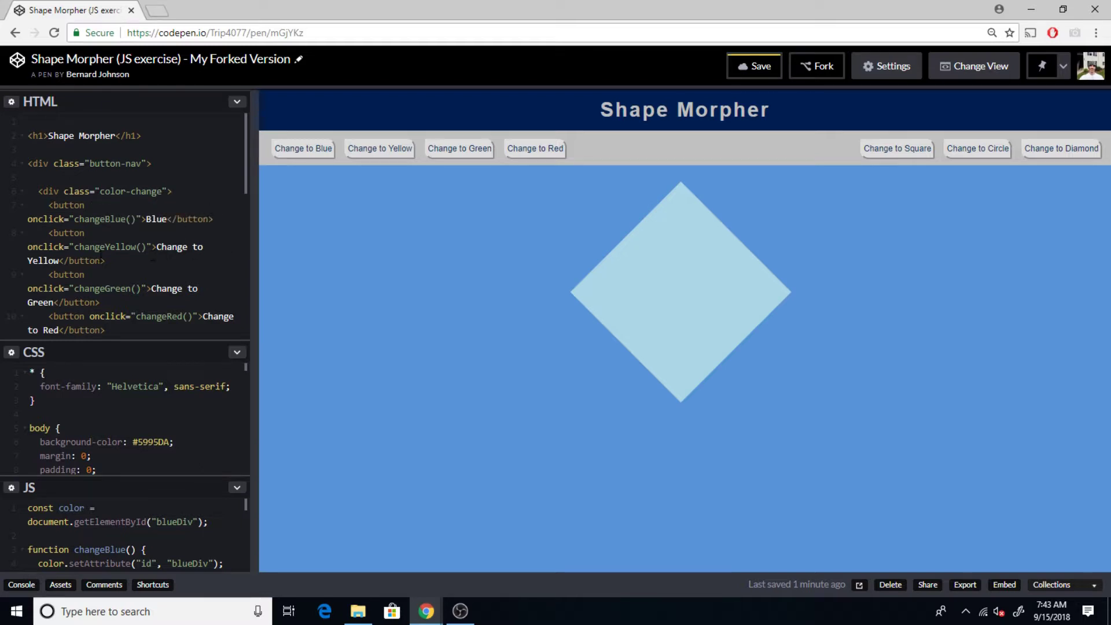
{"action": "left_click_drag", "start_coordinate": [208, 247], "coordinate": [158, 247]}
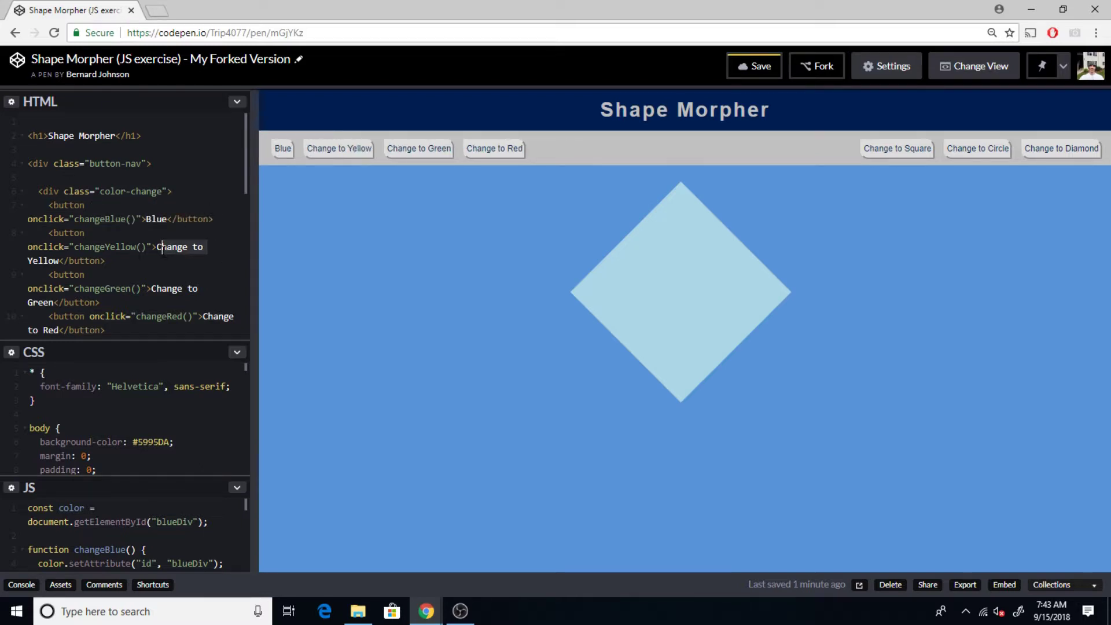
{"action": "key", "text": "BackSpace"}
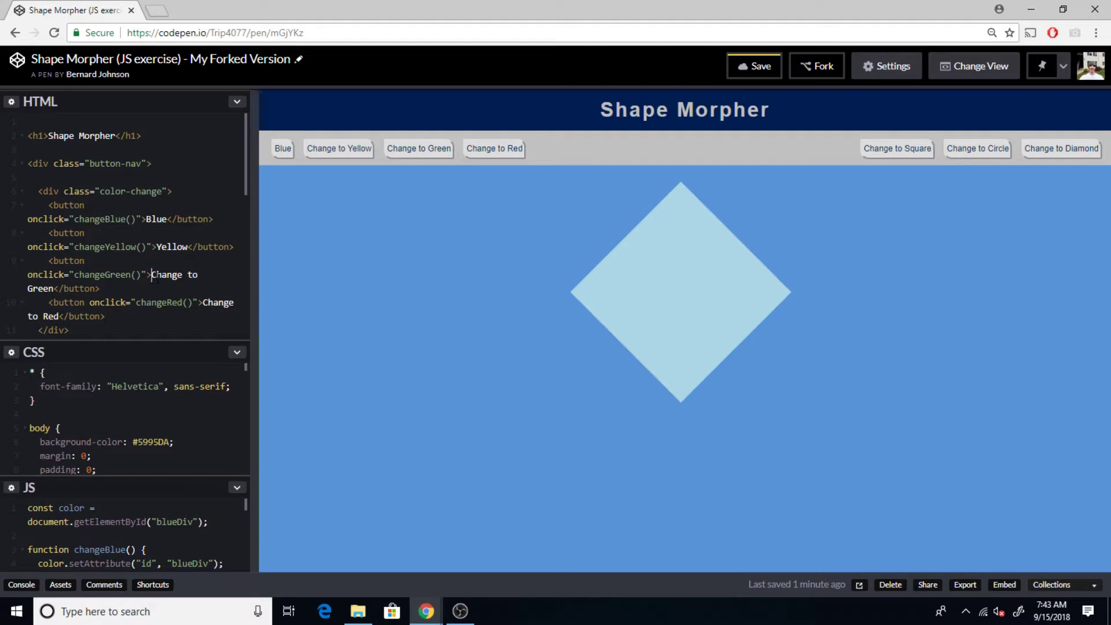
{"action": "mouse_move", "coordinate": [151, 274]}
{"action": "left_mouse_down"}
{"action": "mouse_move", "coordinate": [234, 288]}
{"action": "mouse_move", "coordinate": [215, 288]}
{"action": "left_mouse_up"}
{"action": "key", "text": "BackSpace"}
{"action": "key", "text": "BackSpace"}
{"action": "key", "text": "BackSpace"}
{"action": "key", "text": "ctrl+s"}
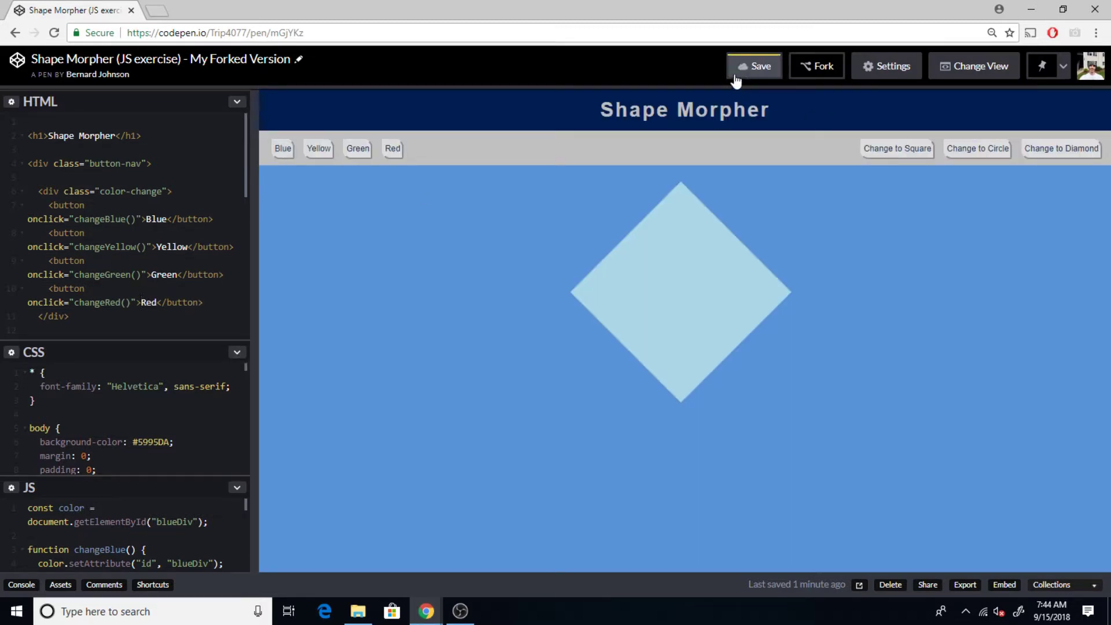
Step: Save the pen, test the Blue, Yellow, Green and Red buttons, and go to the author's profile
{"action": "left_click", "coordinate": [748, 66]}
{"action": "triple_click", "coordinate": [281, 149]}
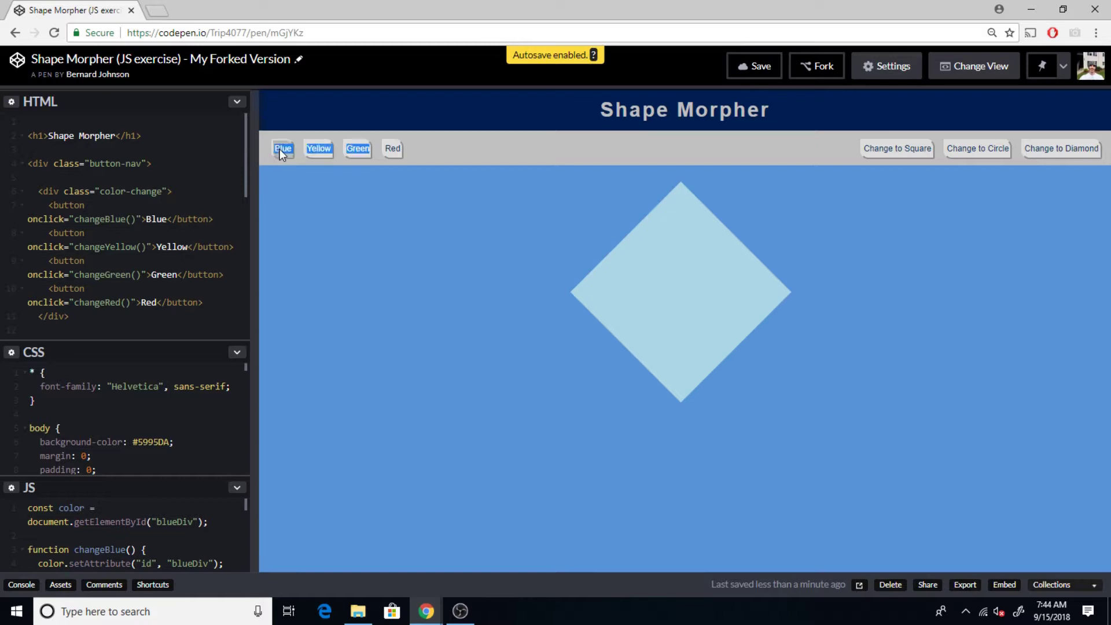
{"action": "left_click", "coordinate": [317, 149]}
{"action": "left_click", "coordinate": [358, 149]}
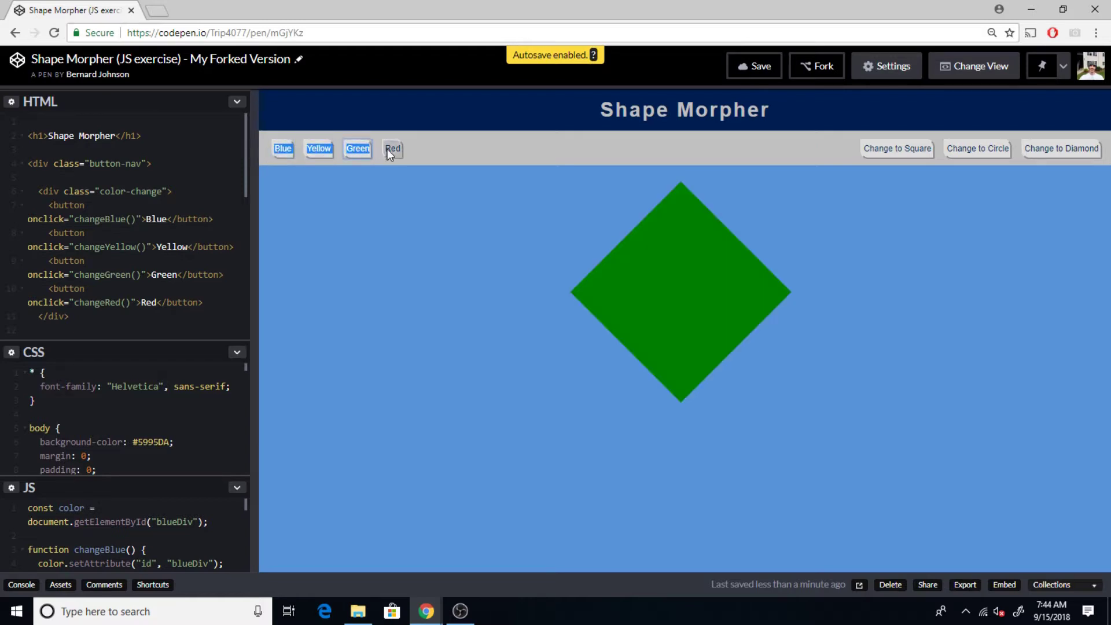
{"action": "left_click", "coordinate": [392, 148]}
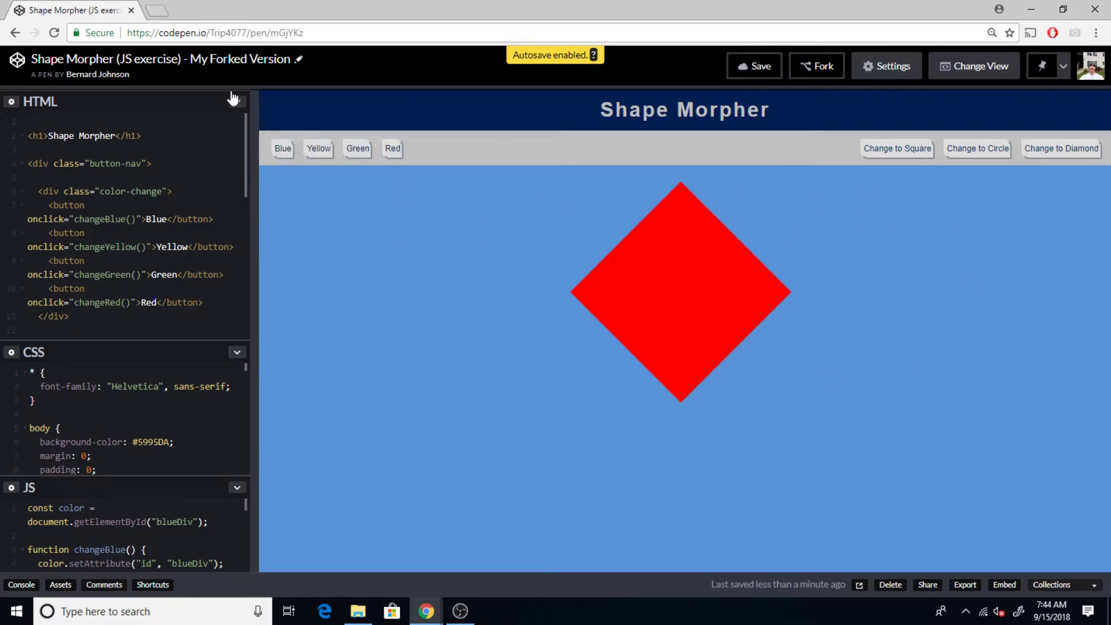
{"action": "left_click", "coordinate": [98, 74]}
{"action": "scroll", "coordinate": [520, 322], "scroll_direction": "down", "scroll_amount": 5}
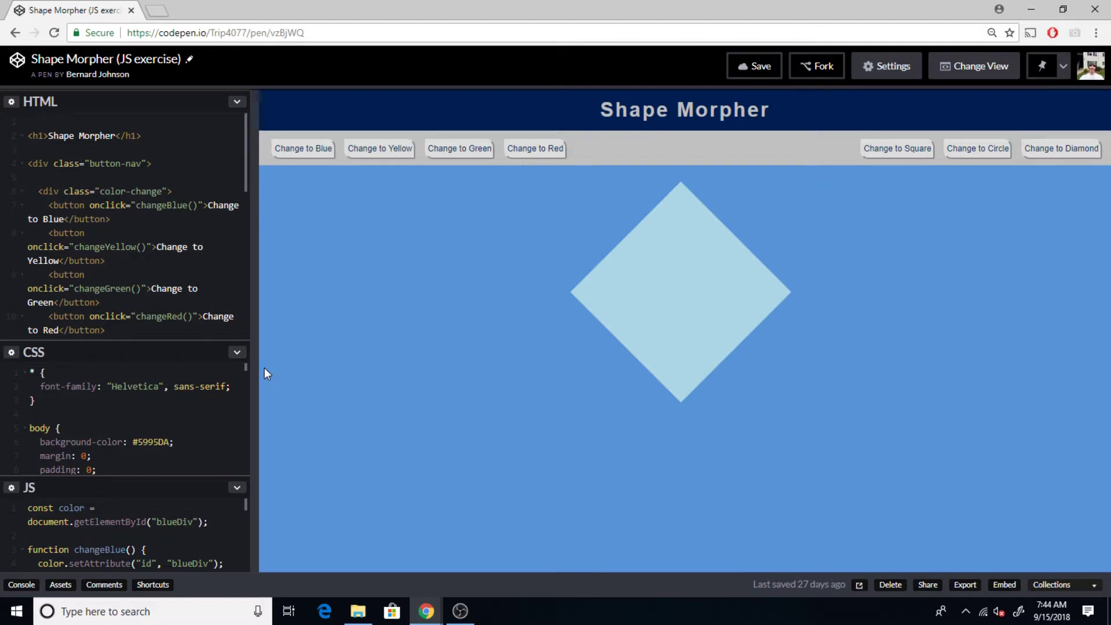
{"action": "left_click_drag", "start_coordinate": [218, 347], "coordinate": [239, 284]}
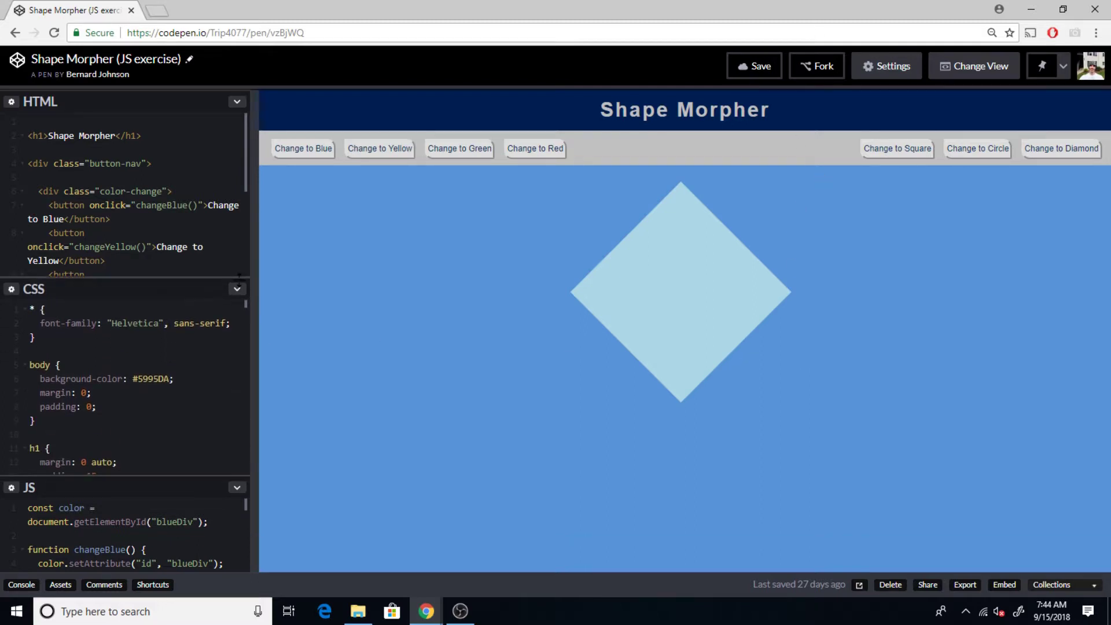
{"action": "left_click", "coordinate": [97, 74]}
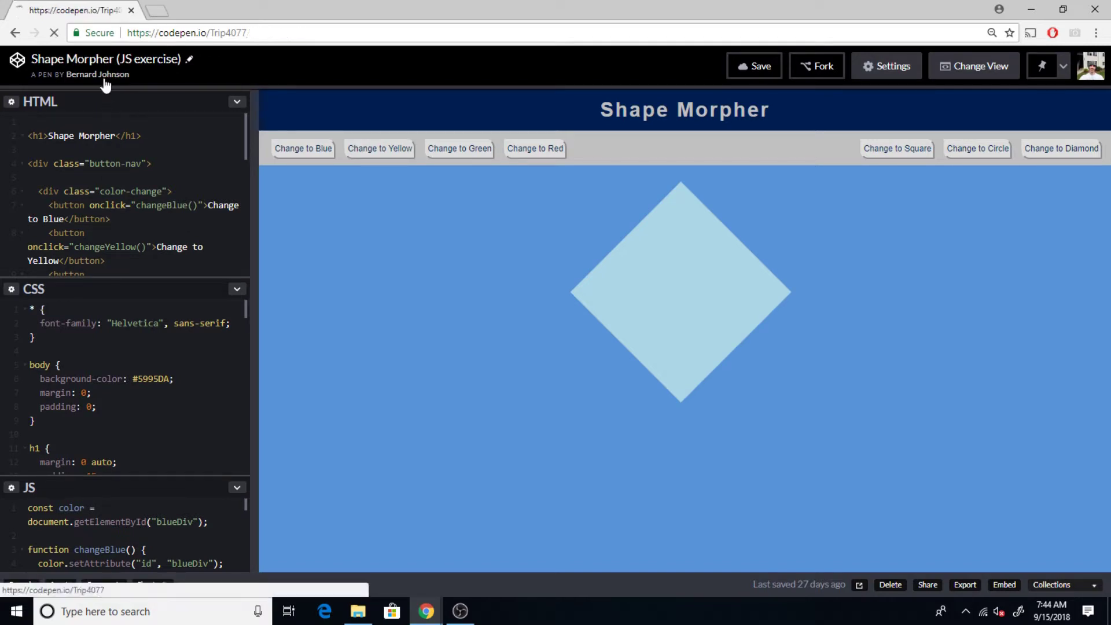
{"action": "scroll", "coordinate": [642, 321], "scroll_direction": "down", "scroll_amount": 3}
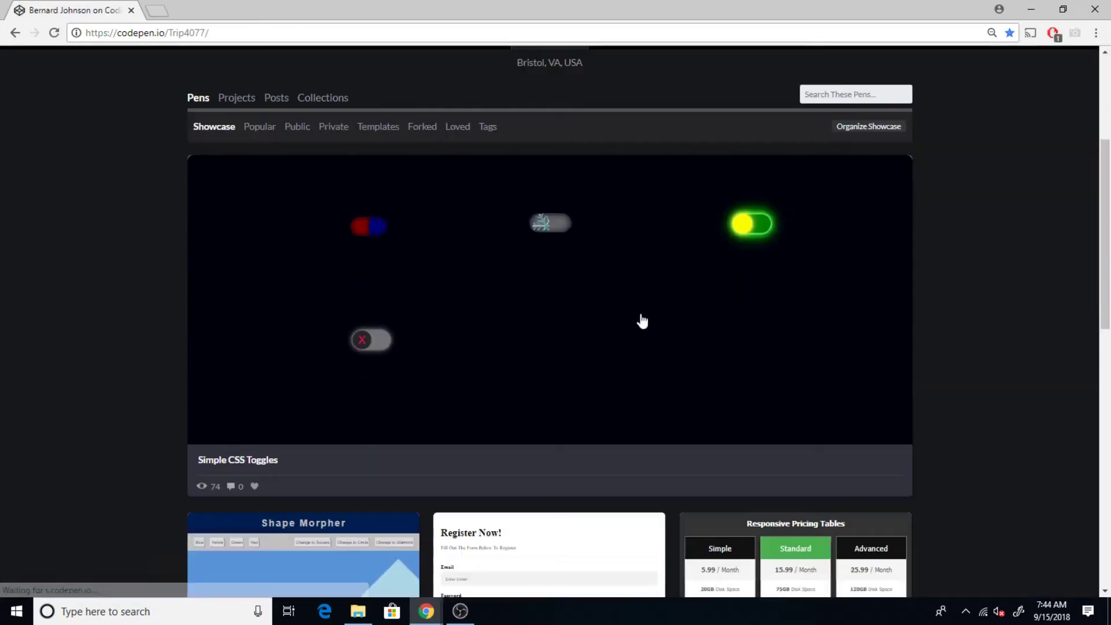
{"action": "scroll", "coordinate": [868, 174], "scroll_direction": "up", "scroll_amount": 5}
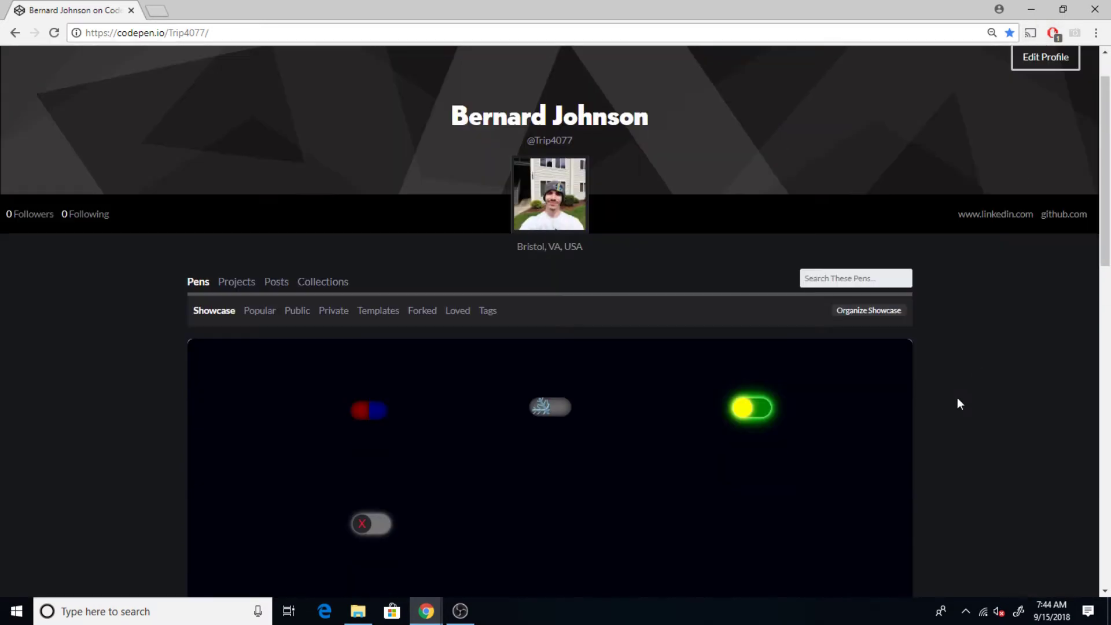
{"action": "scroll", "coordinate": [957, 397], "scroll_direction": "down", "scroll_amount": 5}
{"action": "scroll", "coordinate": [942, 384], "scroll_direction": "up", "scroll_amount": 2}
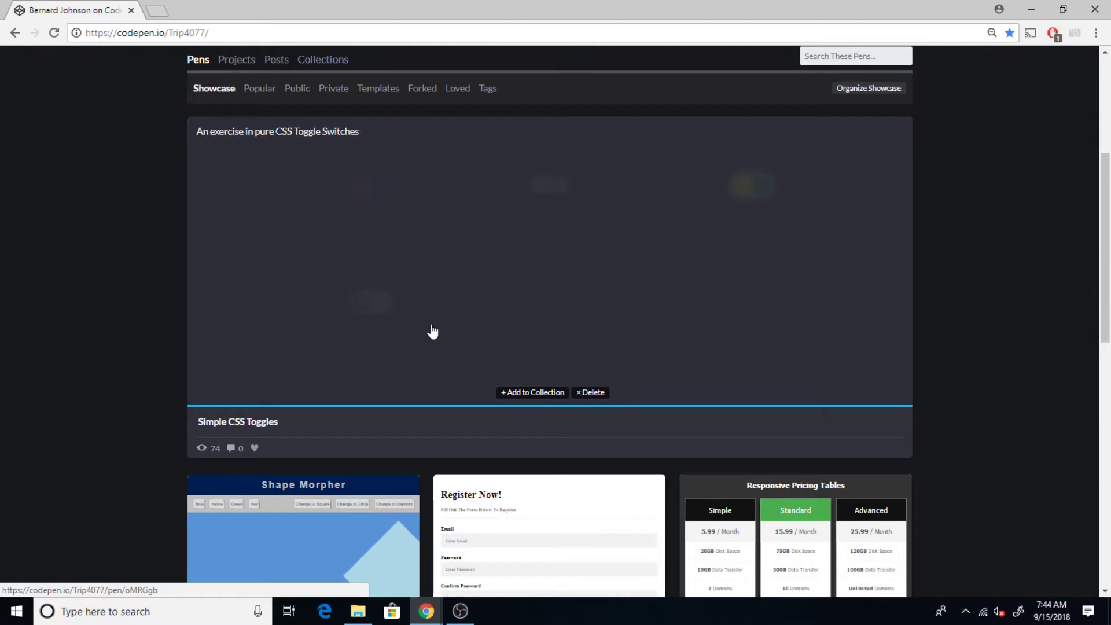
Step: Open the Simple CSS Toggles pen, pin it, and check the pinned items list
{"action": "left_click", "coordinate": [769, 278]}
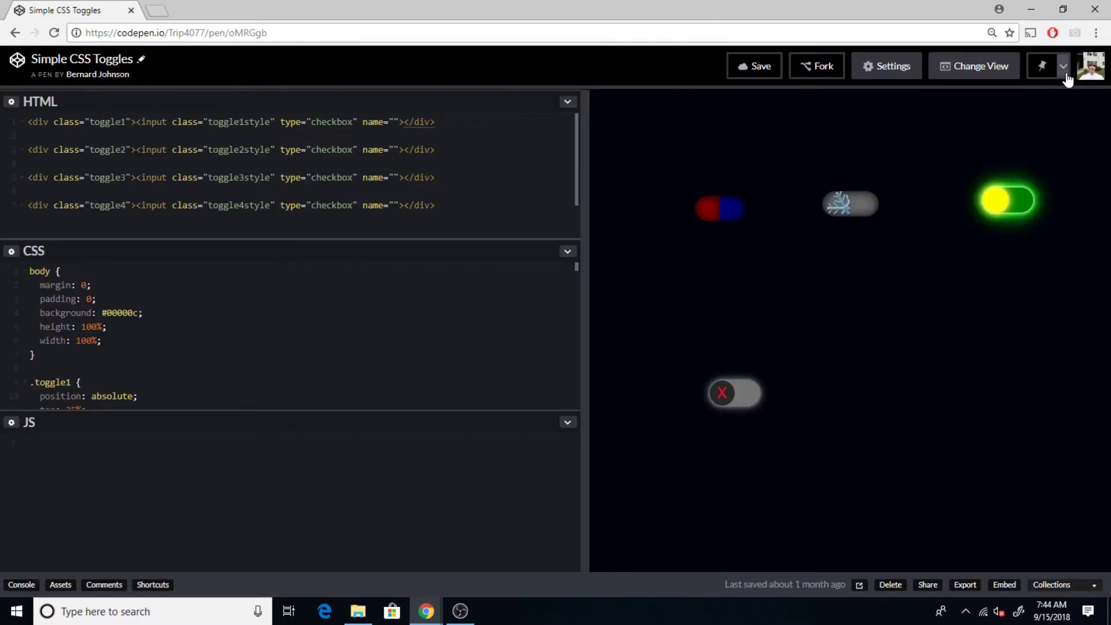
{"action": "left_click", "coordinate": [1064, 68]}
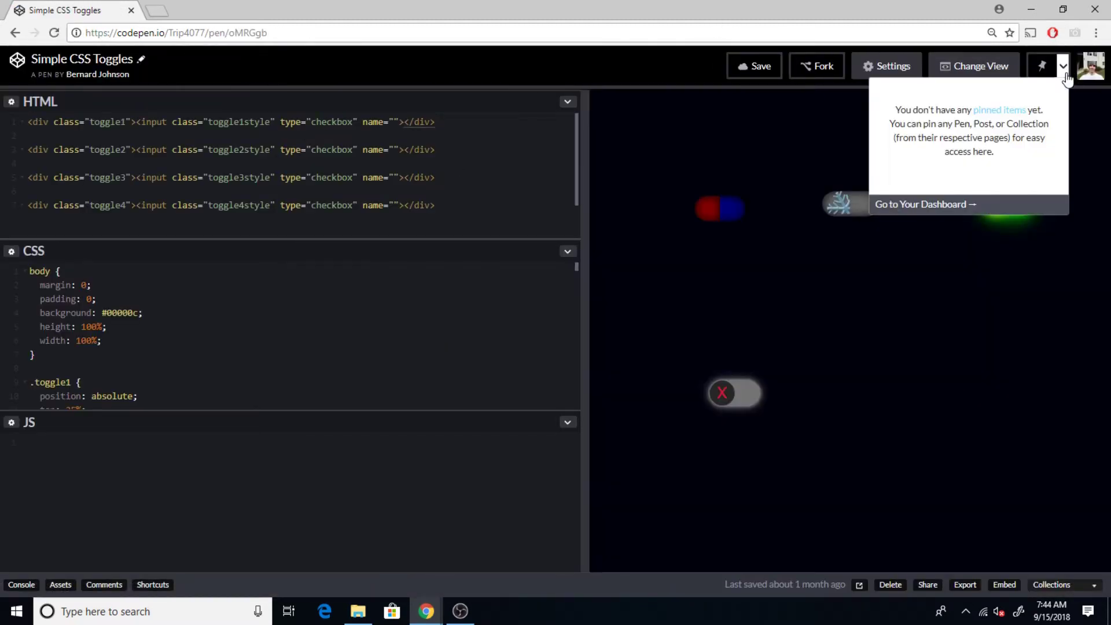
{"action": "left_click", "coordinate": [1063, 75]}
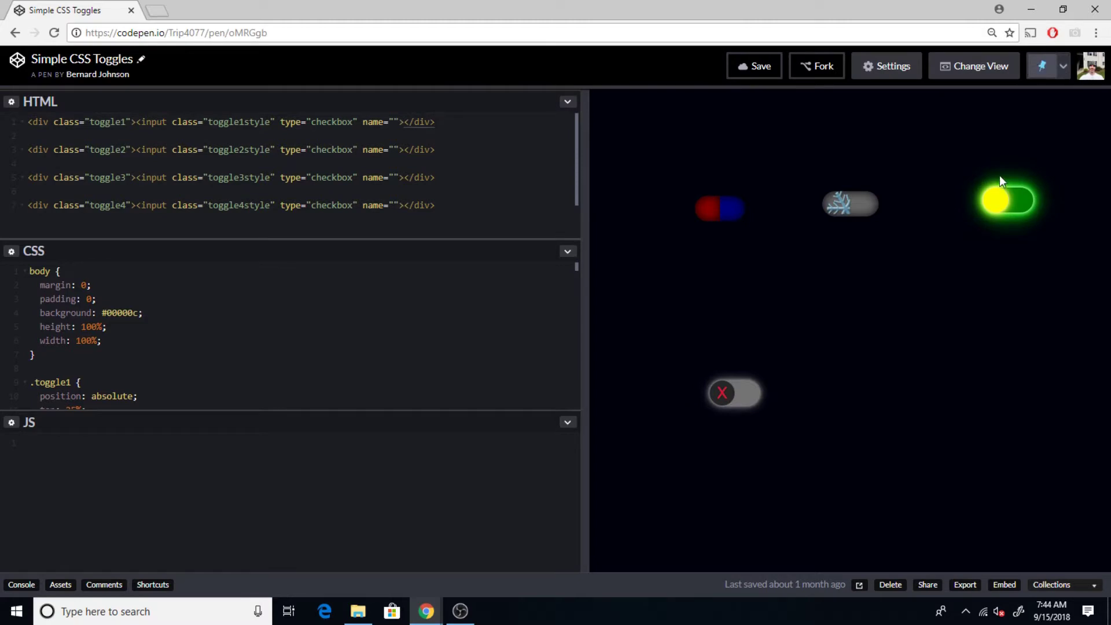
{"action": "left_click", "coordinate": [1064, 68]}
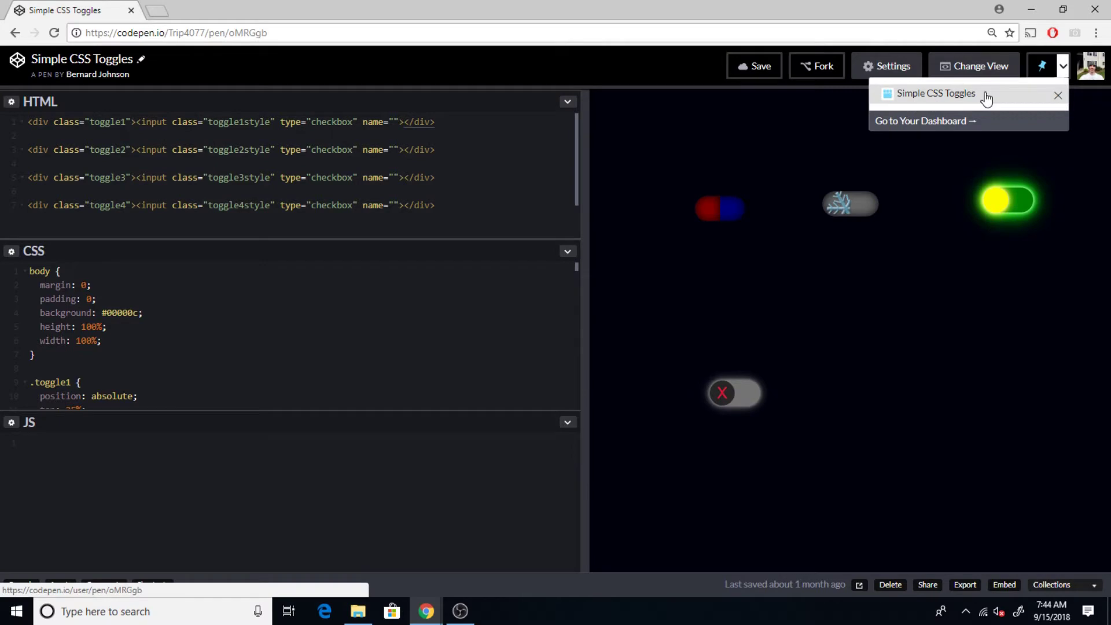
Step: Go to the dashboard and glance at the pinned items list
{"action": "left_click", "coordinate": [965, 129]}
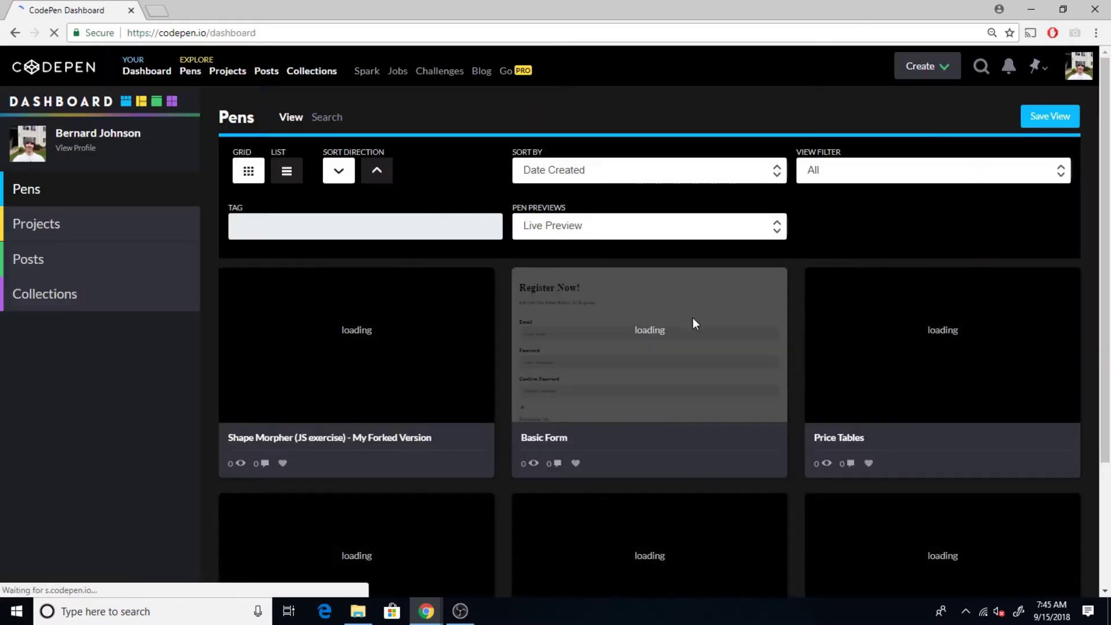
{"action": "right_click", "coordinate": [748, 299]}
{"action": "left_click", "coordinate": [488, 302]}
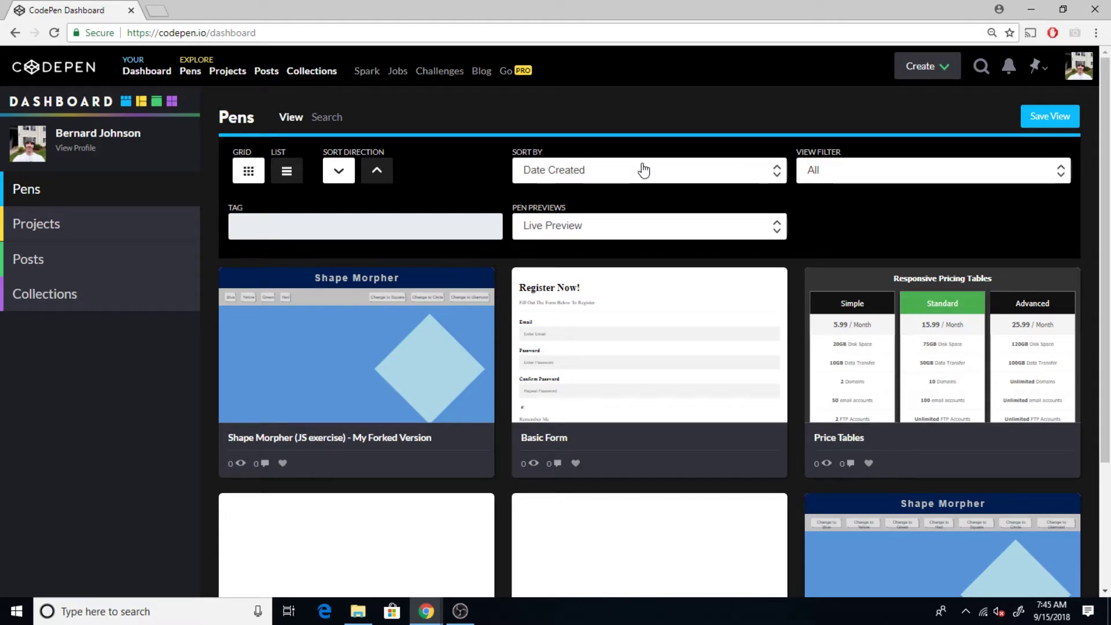
{"action": "scroll", "coordinate": [804, 249], "scroll_direction": "down", "scroll_amount": 3}
{"action": "scroll", "coordinate": [805, 254], "scroll_direction": "up", "scroll_amount": 3}
{"action": "left_click", "coordinate": [1038, 67]}
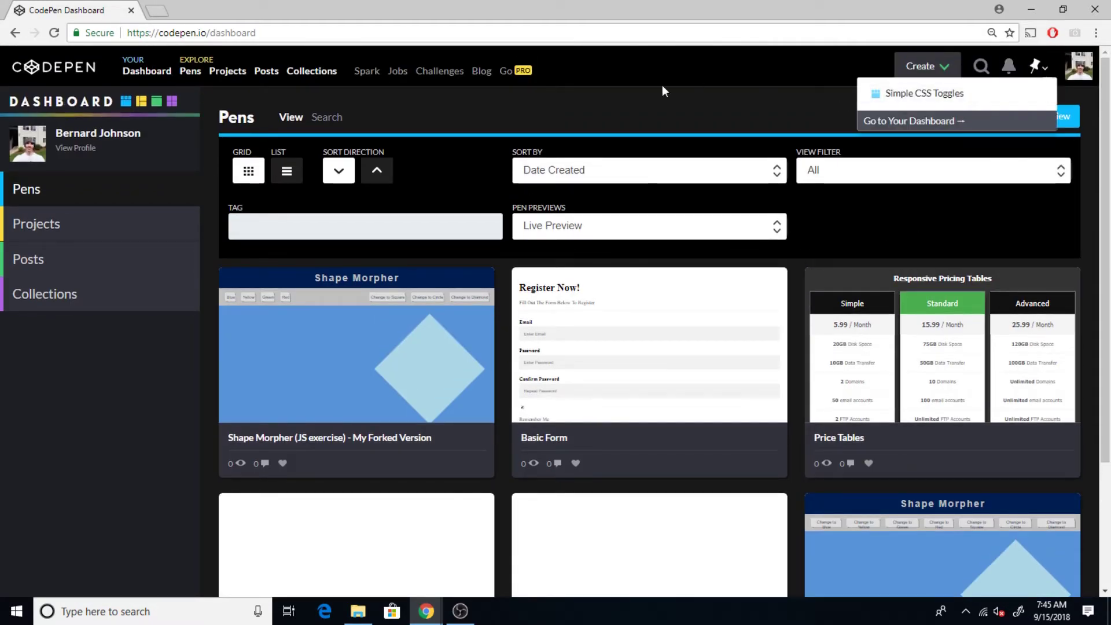
{"action": "left_click", "coordinate": [608, 90]}
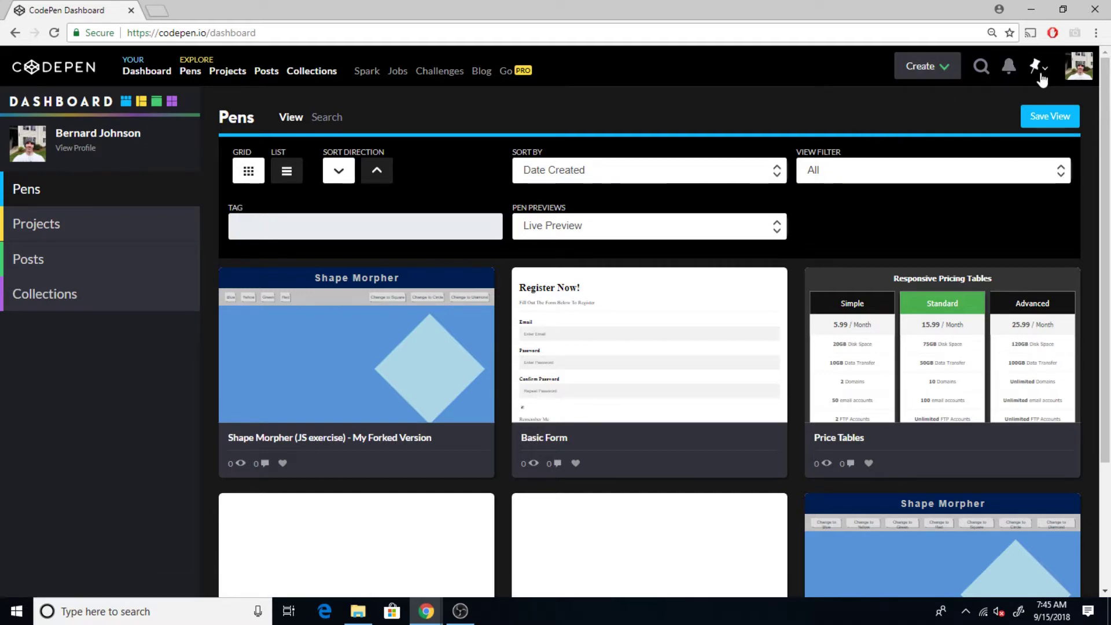
Step: Check the Create menu, reload the Dashboard and open the forked Shape Morpher pen
{"action": "left_click", "coordinate": [945, 67]}
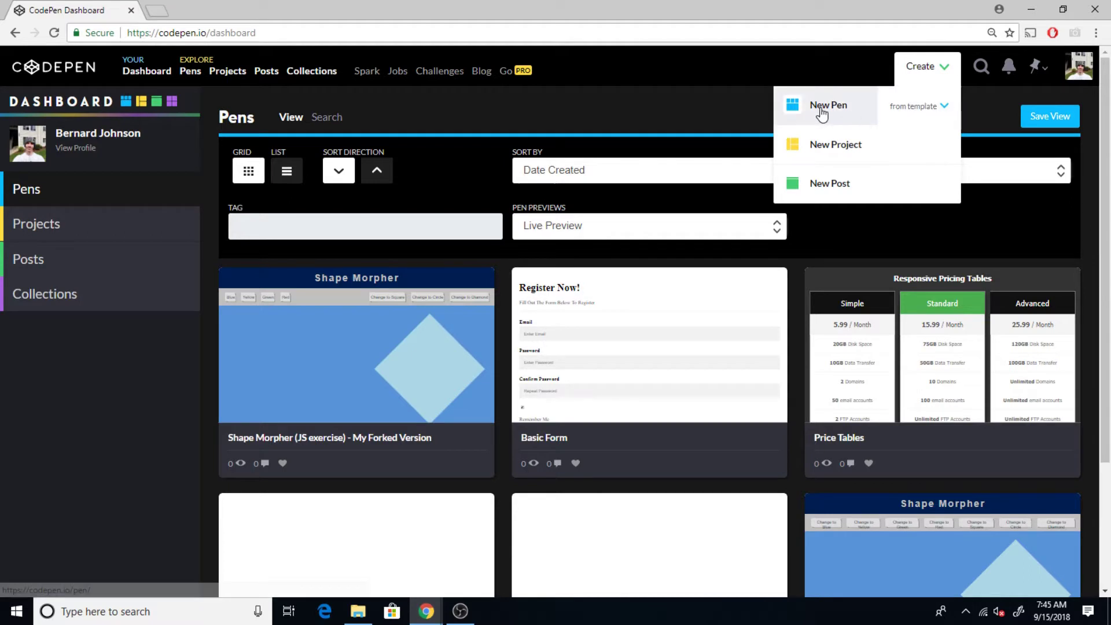
{"action": "left_click", "coordinate": [613, 124]}
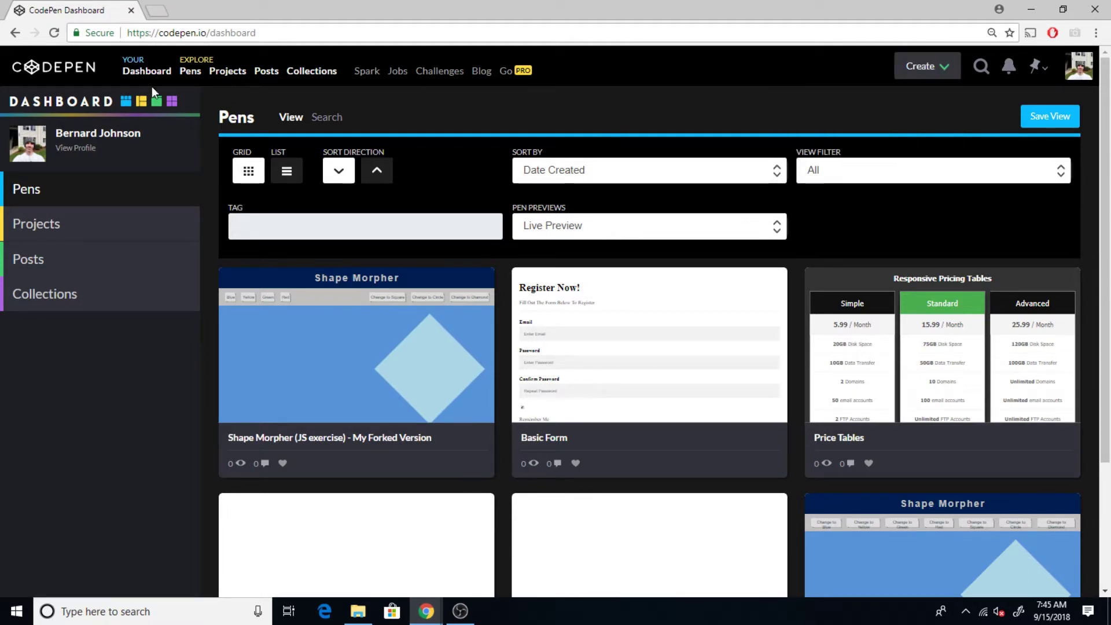
{"action": "left_click", "coordinate": [134, 70]}
{"action": "scroll", "coordinate": [564, 159], "scroll_direction": "down", "scroll_amount": 2}
{"action": "scroll", "coordinate": [565, 161], "scroll_direction": "up", "scroll_amount": 2}
{"action": "left_click", "coordinate": [416, 334]}
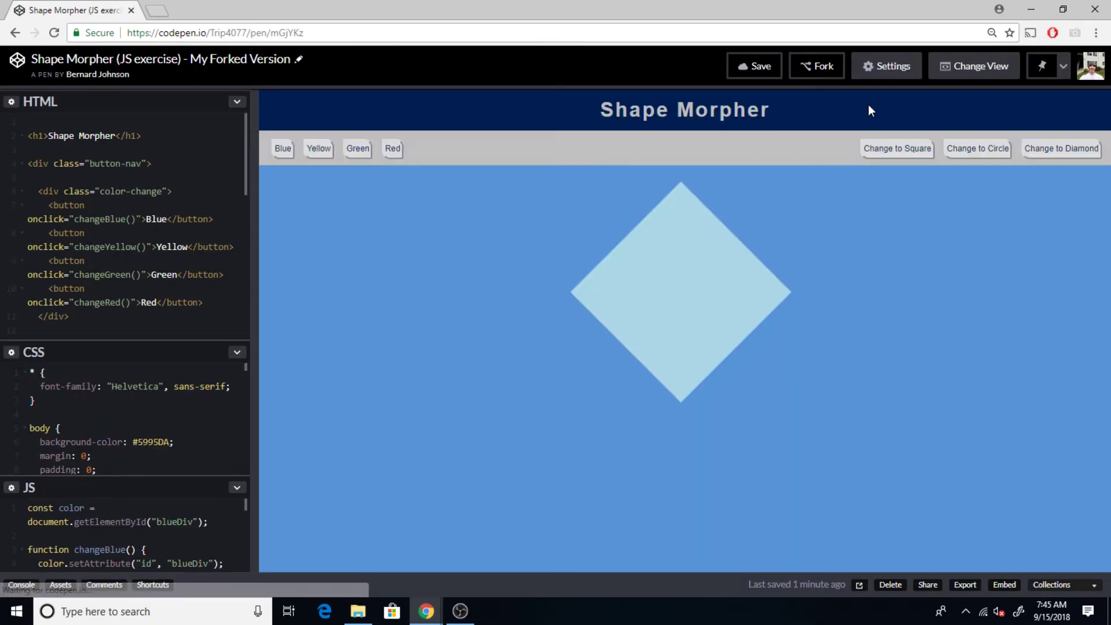
Step: Switch the forked Shape Morpher pen to Details View and drag its preview taller
{"action": "right_click", "coordinate": [998, 76]}
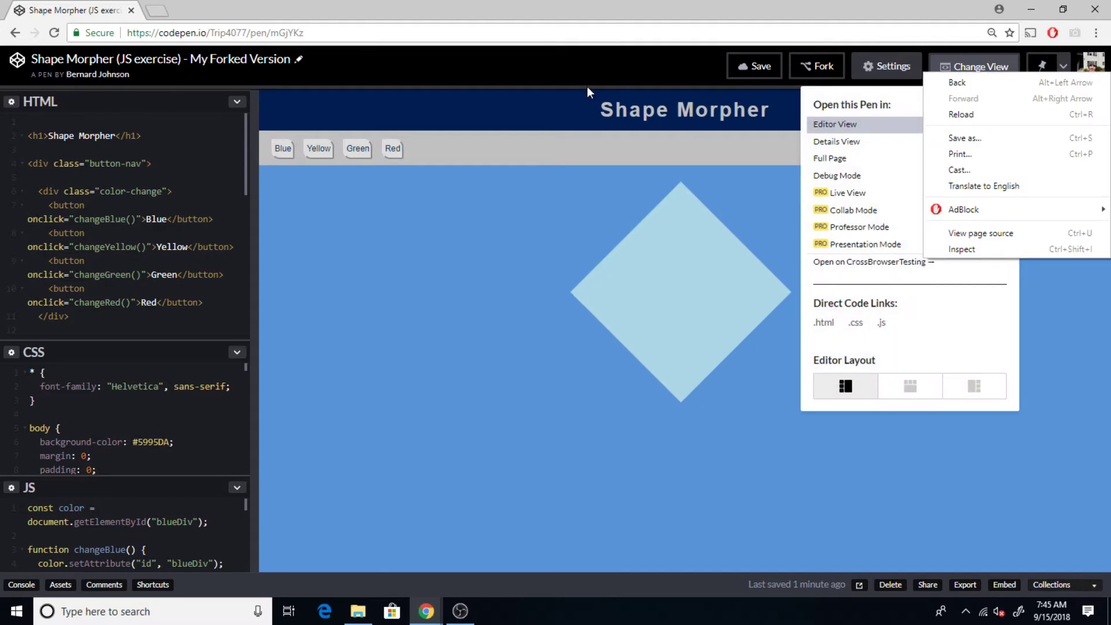
{"action": "left_click", "coordinate": [587, 87]}
{"action": "left_click", "coordinate": [980, 70]}
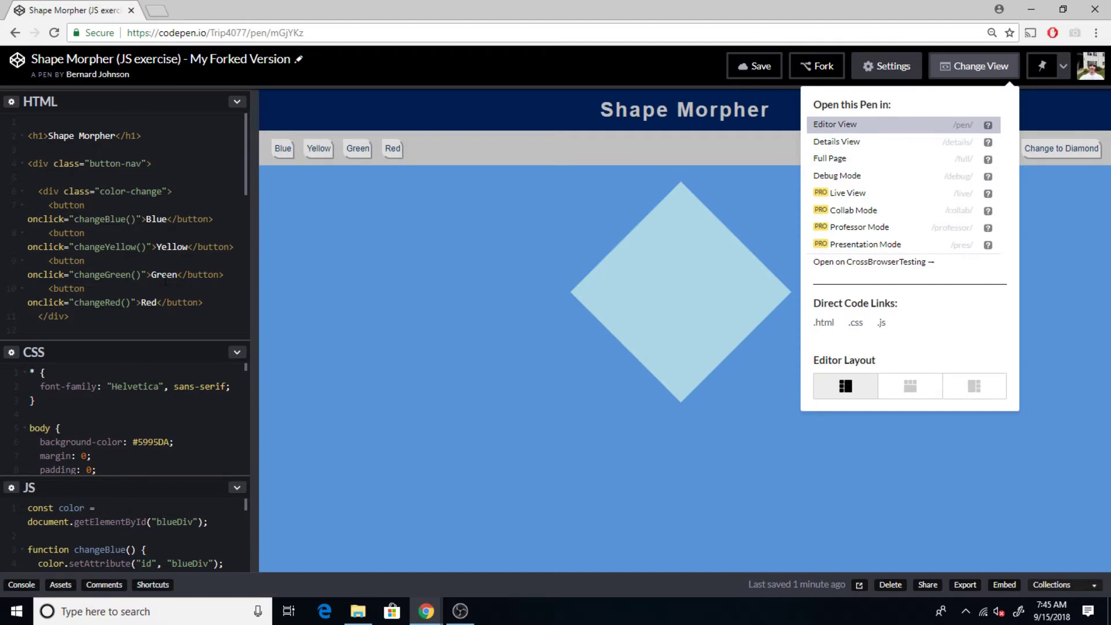
{"action": "left_click", "coordinate": [912, 144]}
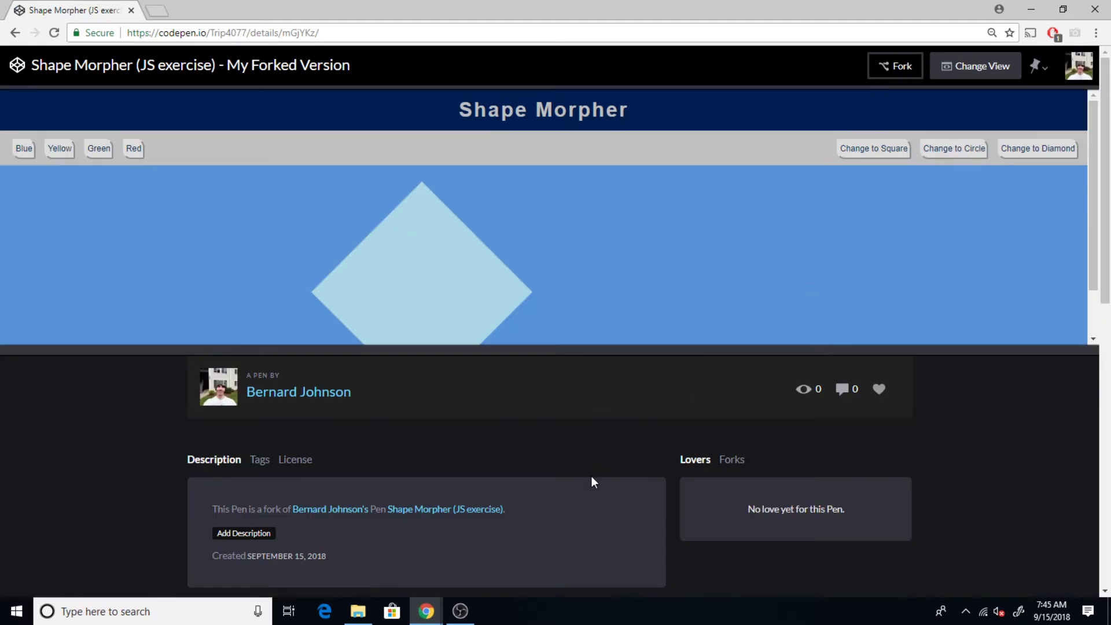
{"action": "scroll", "coordinate": [591, 475], "scroll_direction": "down", "scroll_amount": 5}
{"action": "scroll", "coordinate": [591, 478], "scroll_direction": "down", "scroll_amount": 4}
{"action": "scroll", "coordinate": [589, 477], "scroll_direction": "down", "scroll_amount": 2}
{"action": "scroll", "coordinate": [589, 477], "scroll_direction": "up", "scroll_amount": 8}
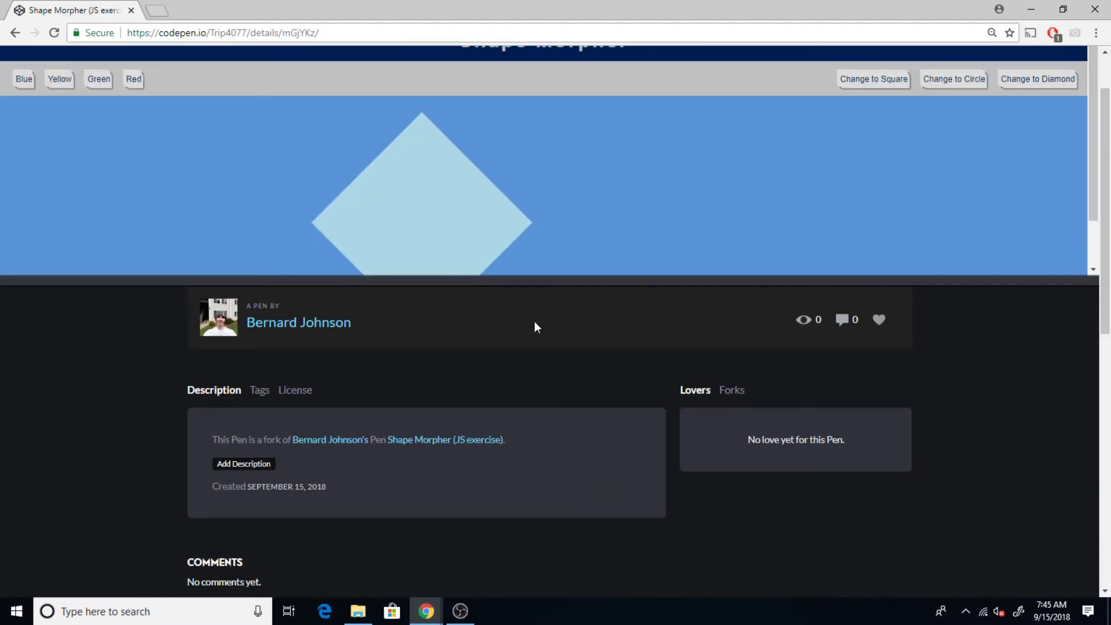
{"action": "left_click_drag", "start_coordinate": [542, 283], "coordinate": [542, 464]}
{"action": "scroll", "coordinate": [561, 265], "scroll_direction": "up", "scroll_amount": 3}
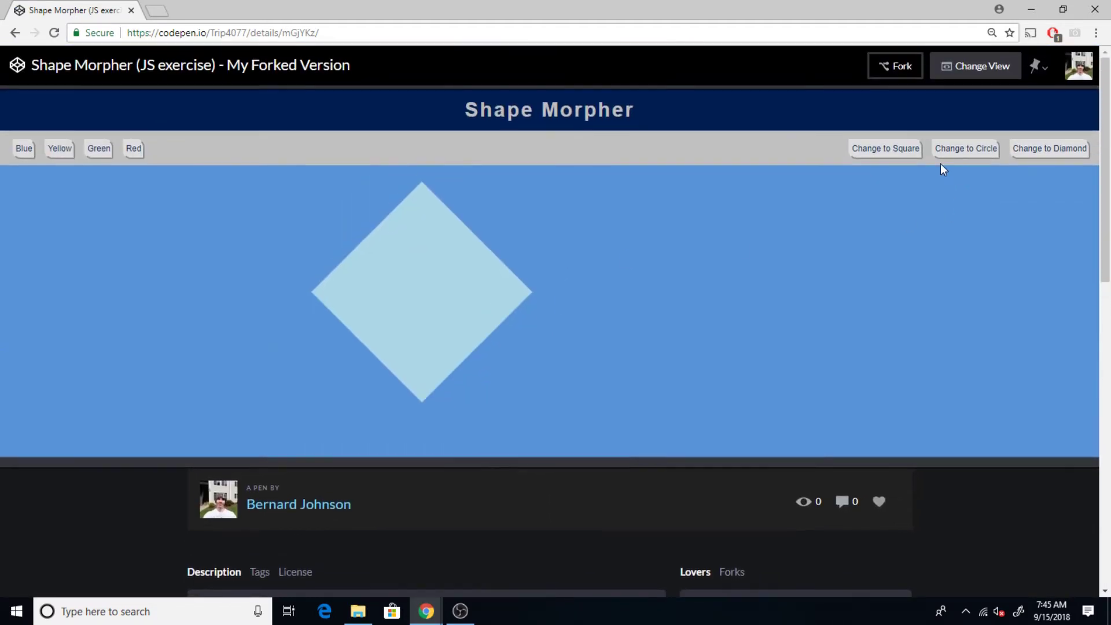
{"action": "scroll", "coordinate": [783, 311], "scroll_direction": "down", "scroll_amount": 5}
{"action": "scroll", "coordinate": [777, 322], "scroll_direction": "down", "scroll_amount": 5}
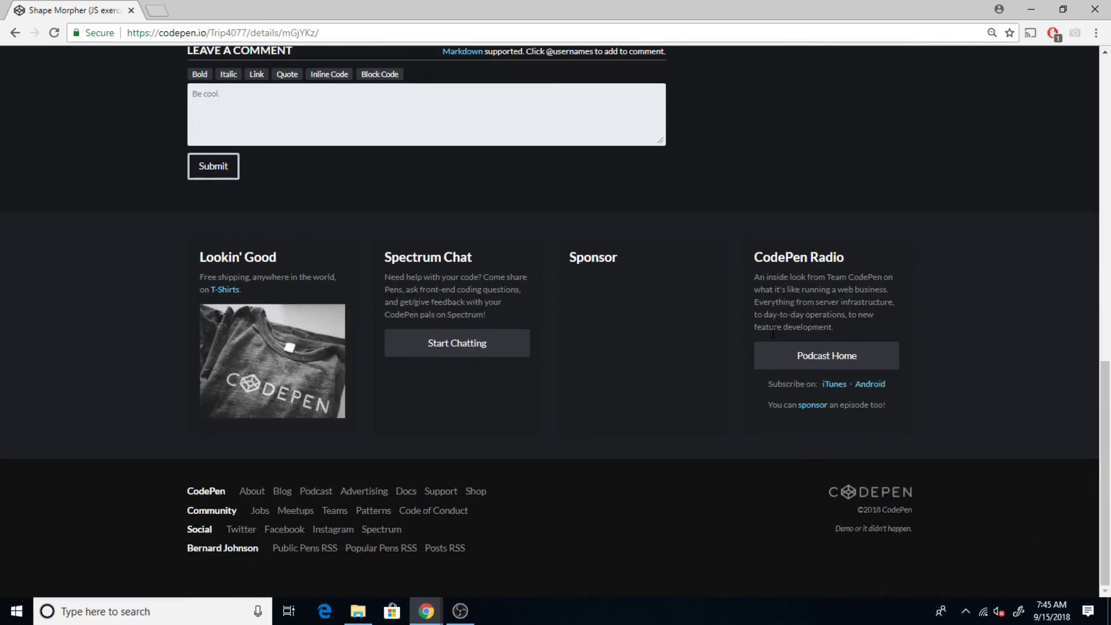
{"action": "scroll", "coordinate": [772, 319], "scroll_direction": "up", "scroll_amount": 4}
{"action": "scroll", "coordinate": [772, 317], "scroll_direction": "up", "scroll_amount": 3}
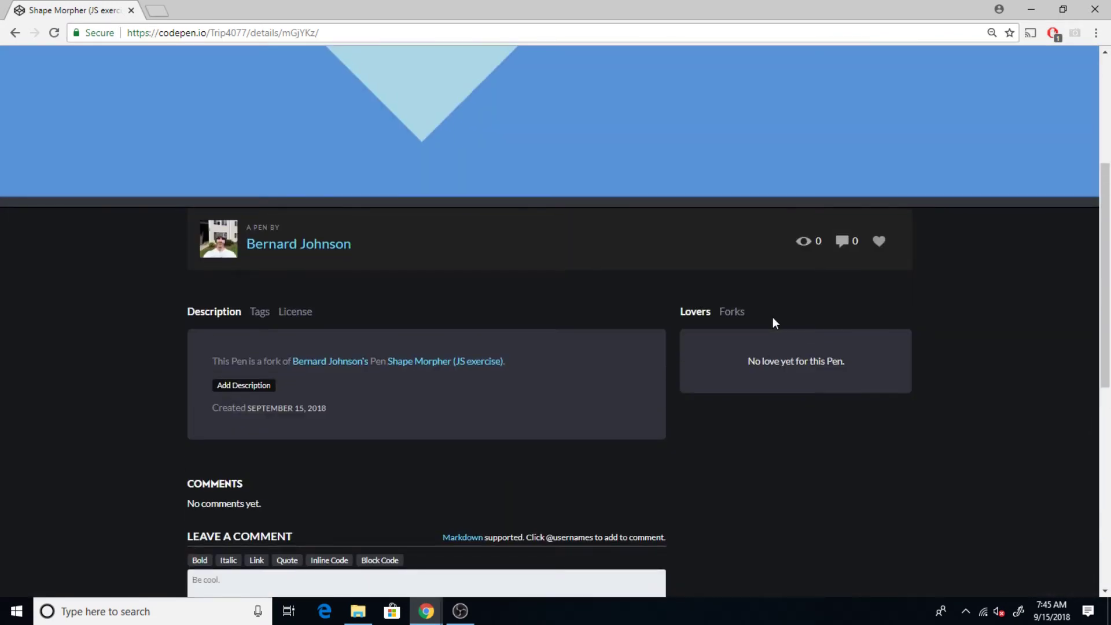
{"action": "scroll", "coordinate": [773, 317], "scroll_direction": "up", "scroll_amount": 4}
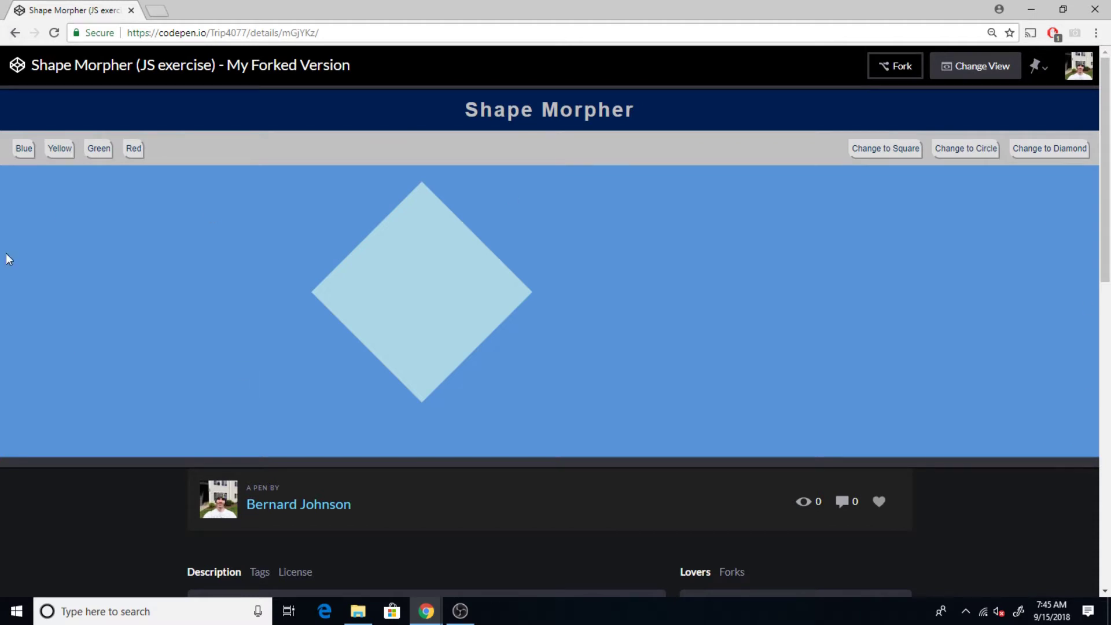
{"action": "scroll", "coordinate": [530, 349], "scroll_direction": "down", "scroll_amount": 5}
{"action": "scroll", "coordinate": [805, 186], "scroll_direction": "up", "scroll_amount": 4}
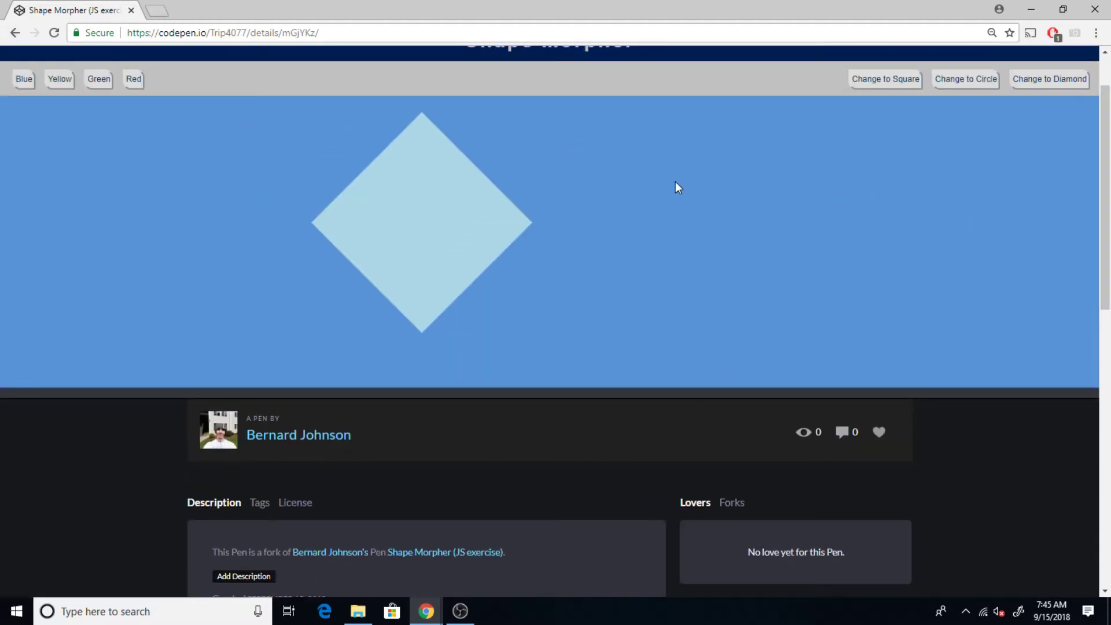
{"action": "scroll", "coordinate": [649, 429], "scroll_direction": "down", "scroll_amount": 3}
{"action": "scroll", "coordinate": [434, 391], "scroll_direction": "down", "scroll_amount": 3}
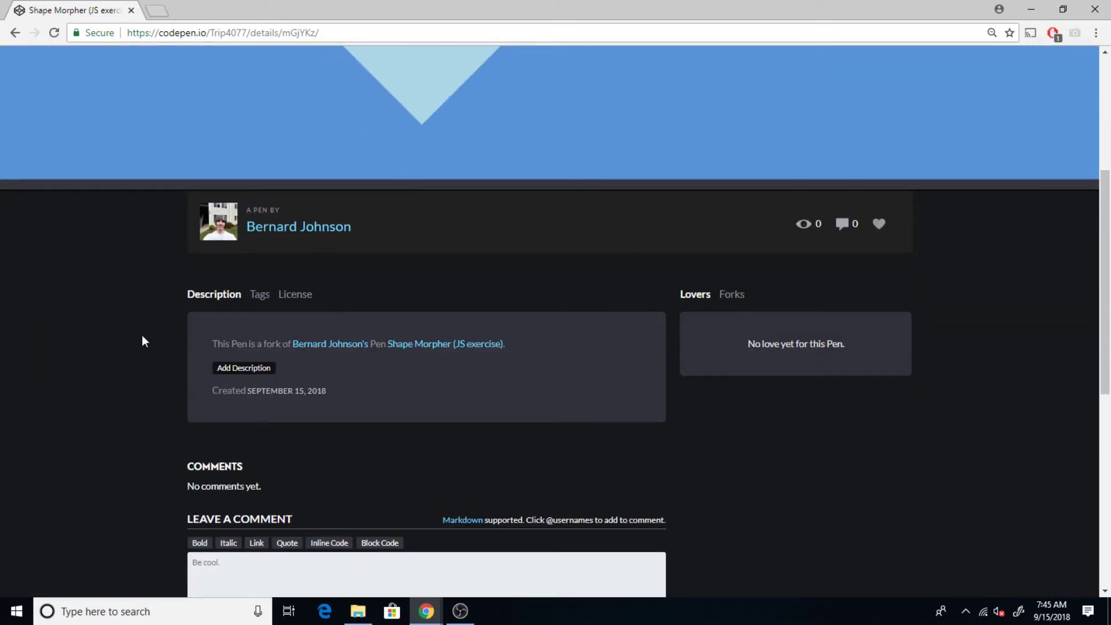
{"action": "scroll", "coordinate": [648, 350], "scroll_direction": "down", "scroll_amount": 4}
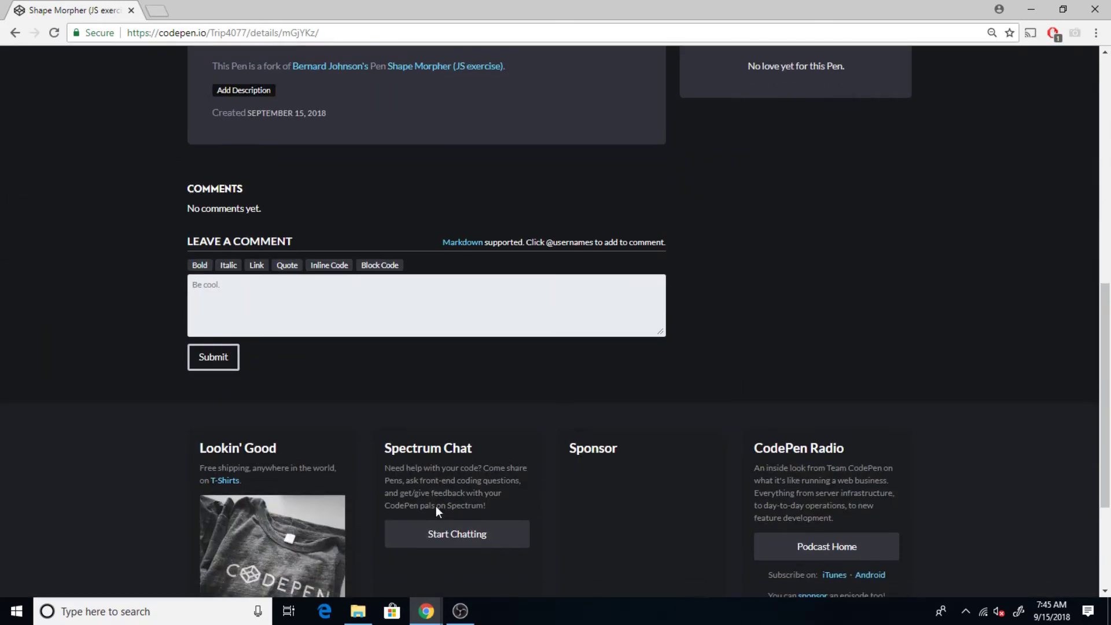
{"action": "scroll", "coordinate": [436, 506], "scroll_direction": "up", "scroll_amount": 8}
Step: Open the forked pen in Full Page view, then in Debug Mode
{"action": "left_click", "coordinate": [981, 60]}
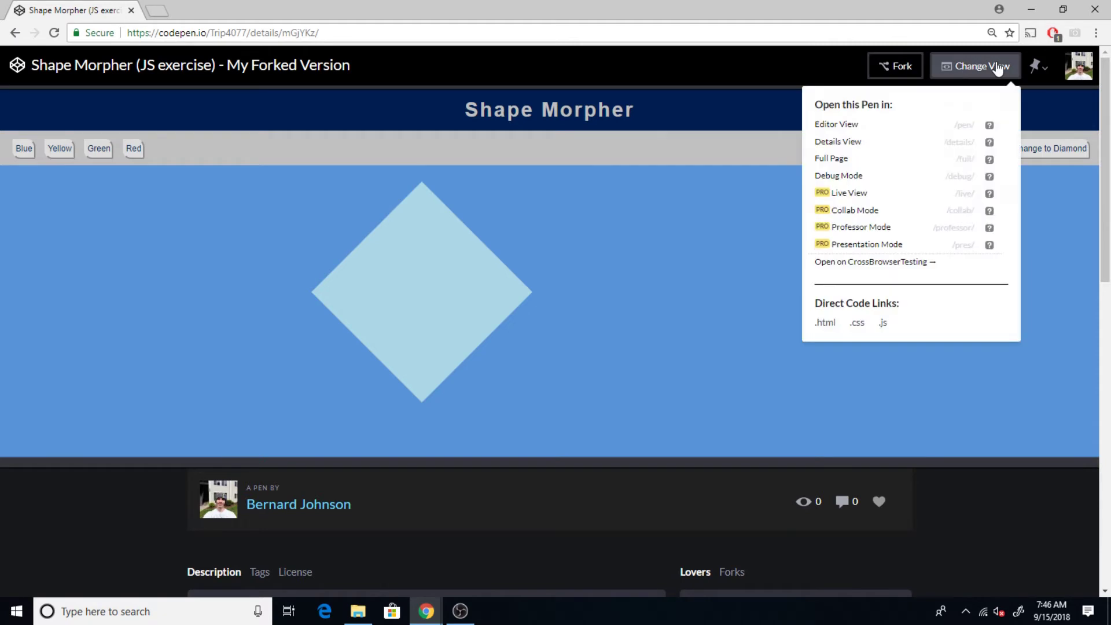
{"action": "left_click", "coordinate": [892, 161]}
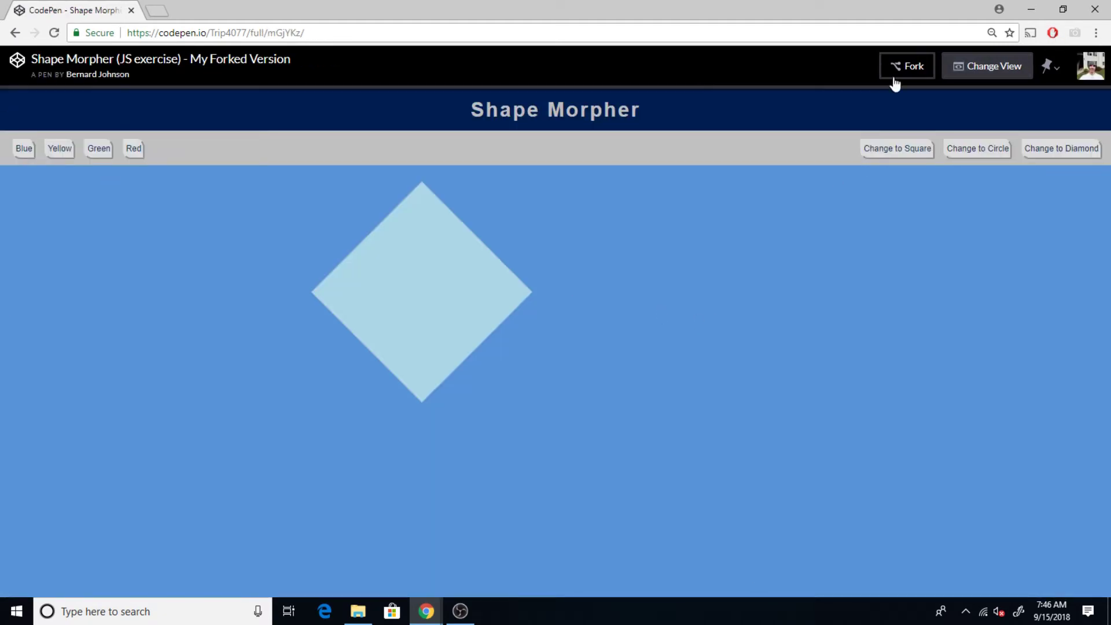
{"action": "left_click", "coordinate": [989, 66]}
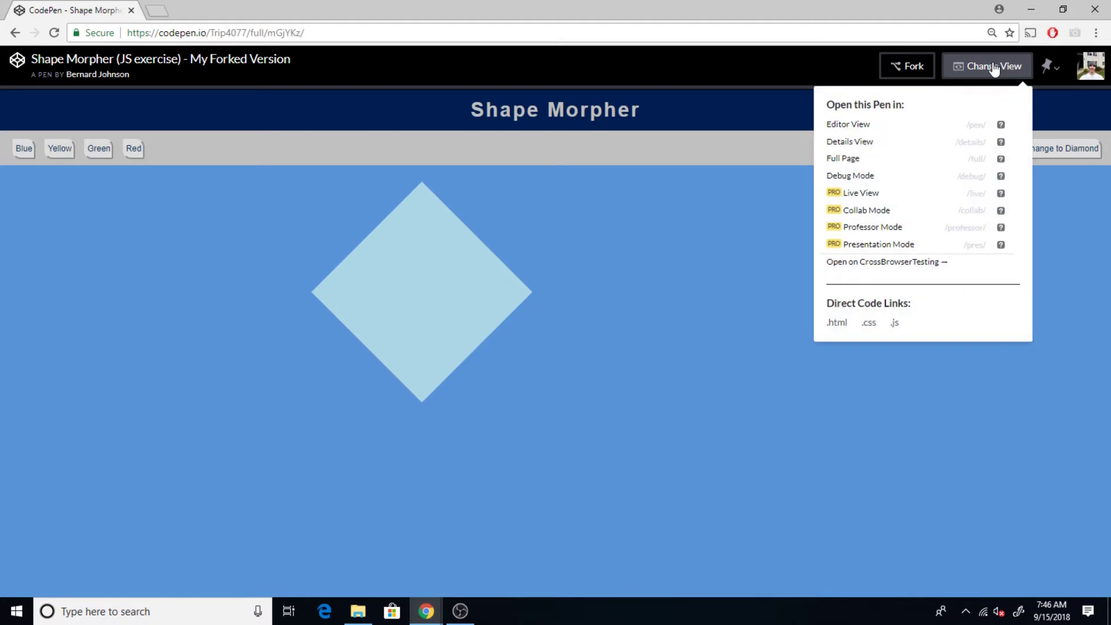
{"action": "left_click", "coordinate": [851, 176]}
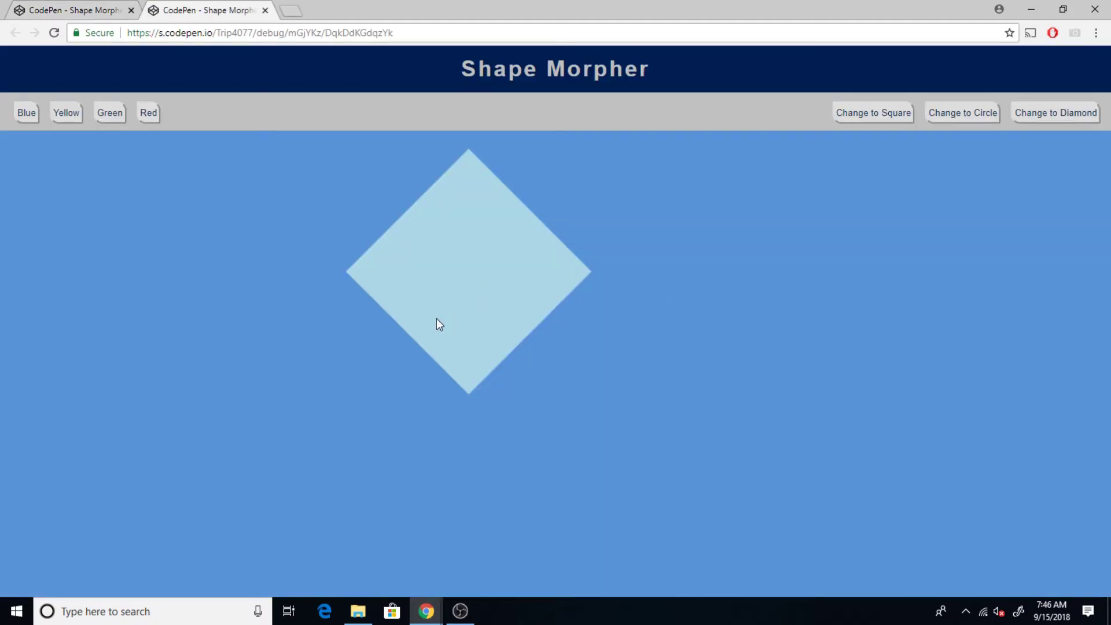
Step: Switch back and forth between the full-page and debug-mode browser tabs
{"action": "left_click", "coordinate": [86, 9]}
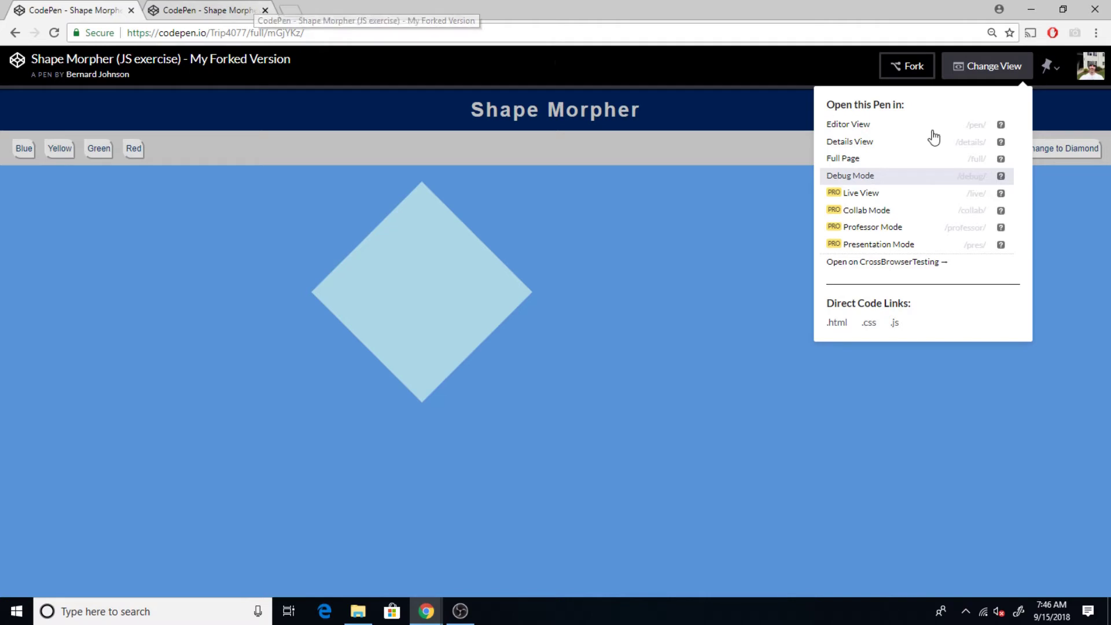
{"action": "left_click", "coordinate": [248, 10]}
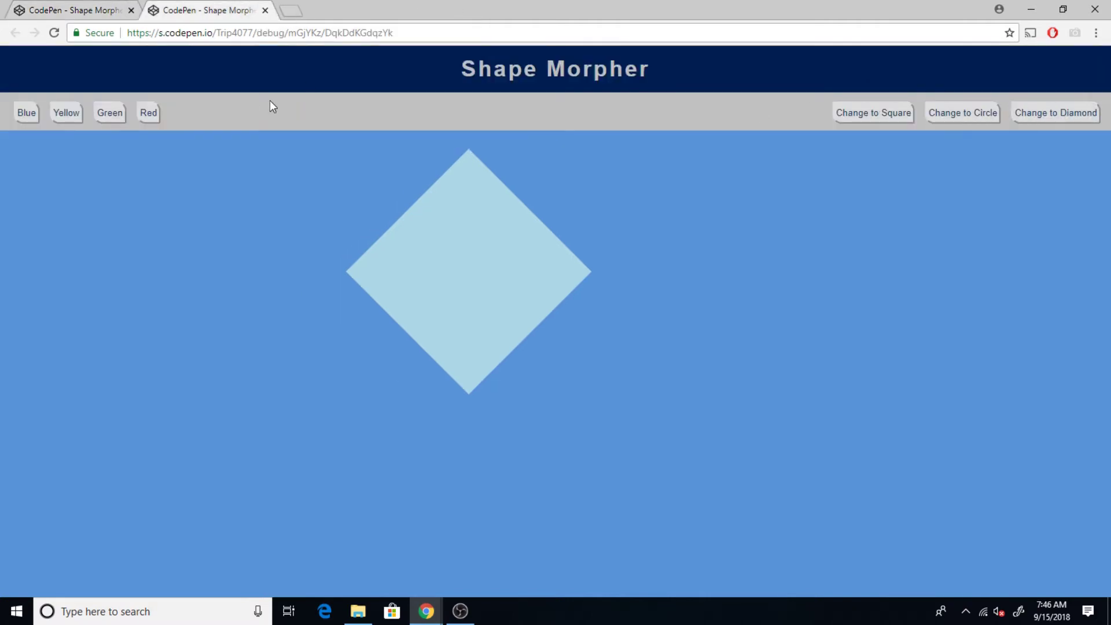
{"action": "left_click", "coordinate": [87, 10]}
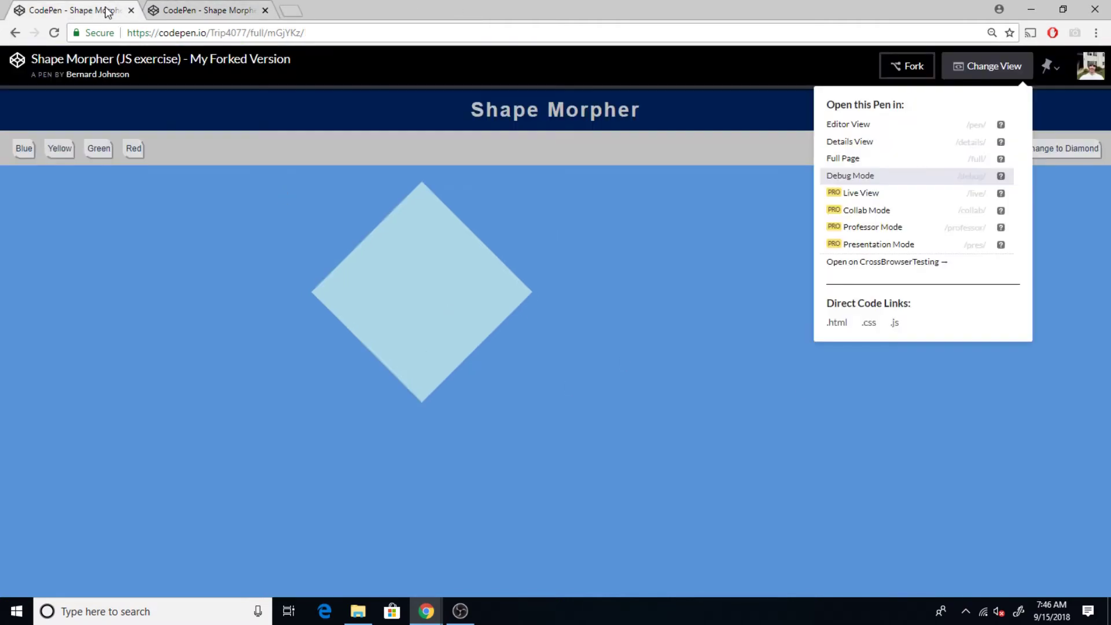
{"action": "left_click", "coordinate": [226, 9]}
Step: Inspect the button-nav and shape-change elements in DevTools, then close the debug tab
{"action": "right_click", "coordinate": [523, 293]}
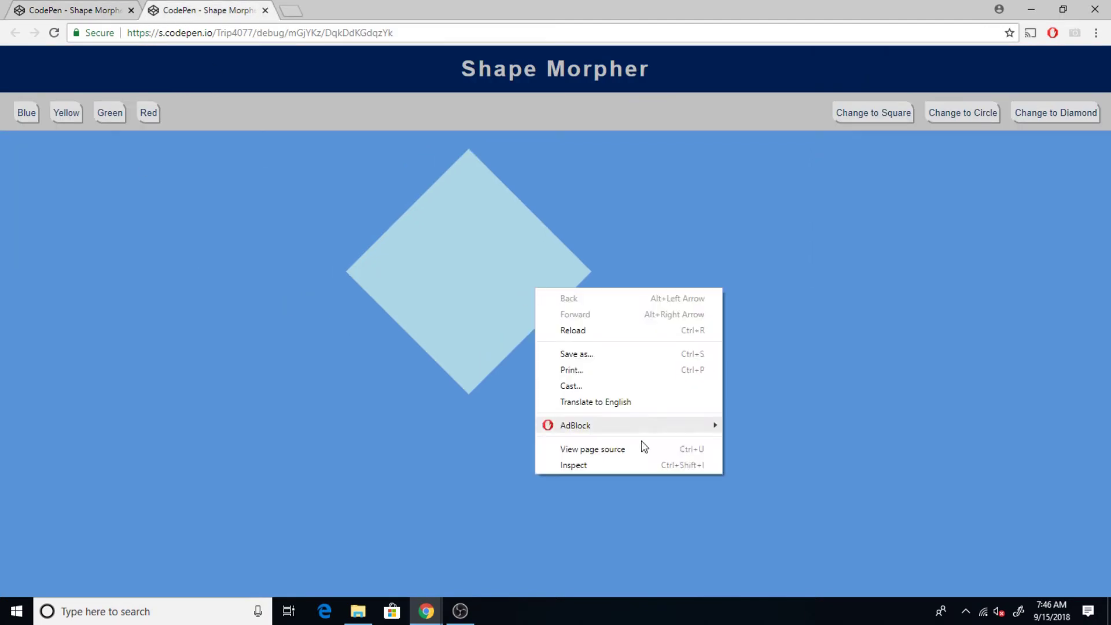
{"action": "left_click", "coordinate": [573, 465]}
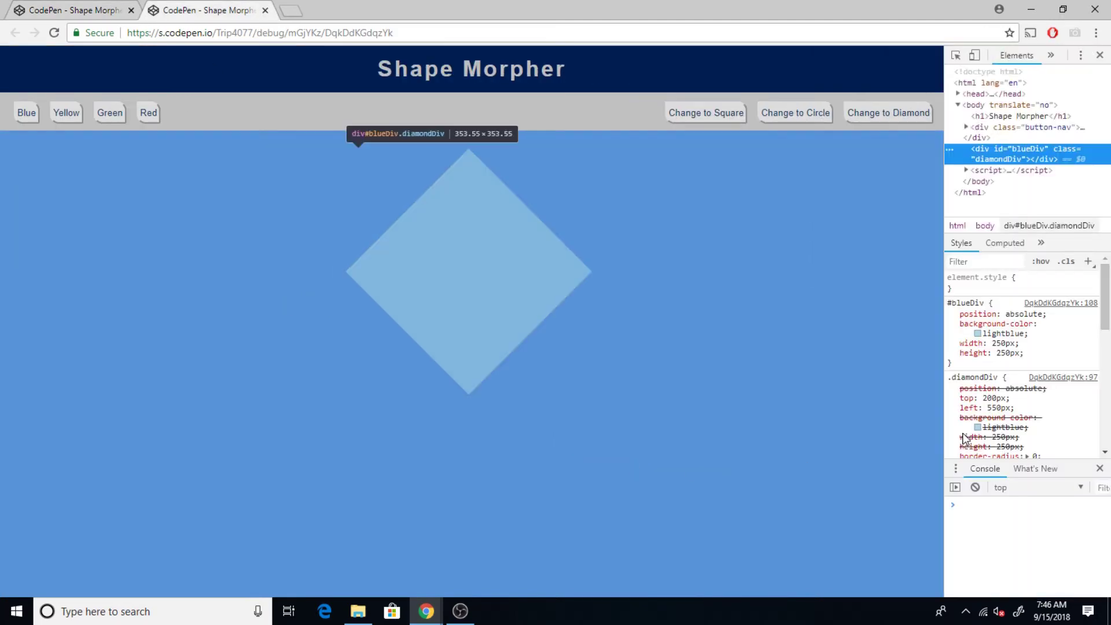
{"action": "left_click_drag", "start_coordinate": [944, 260], "coordinate": [807, 217]}
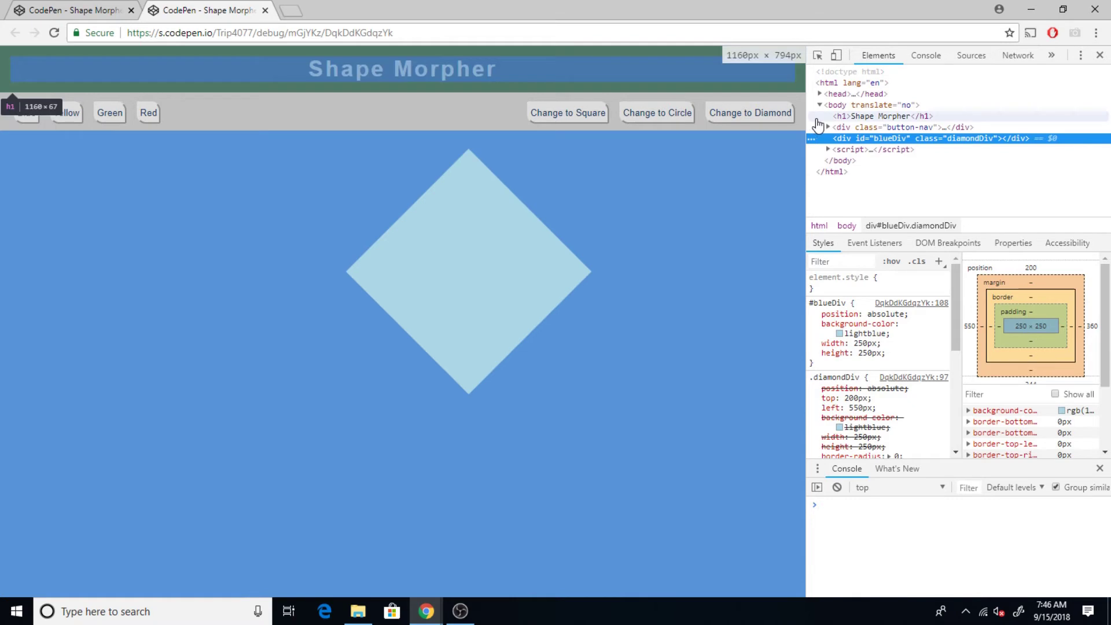
{"action": "left_click", "coordinate": [828, 127]}
{"action": "left_click", "coordinate": [836, 149]}
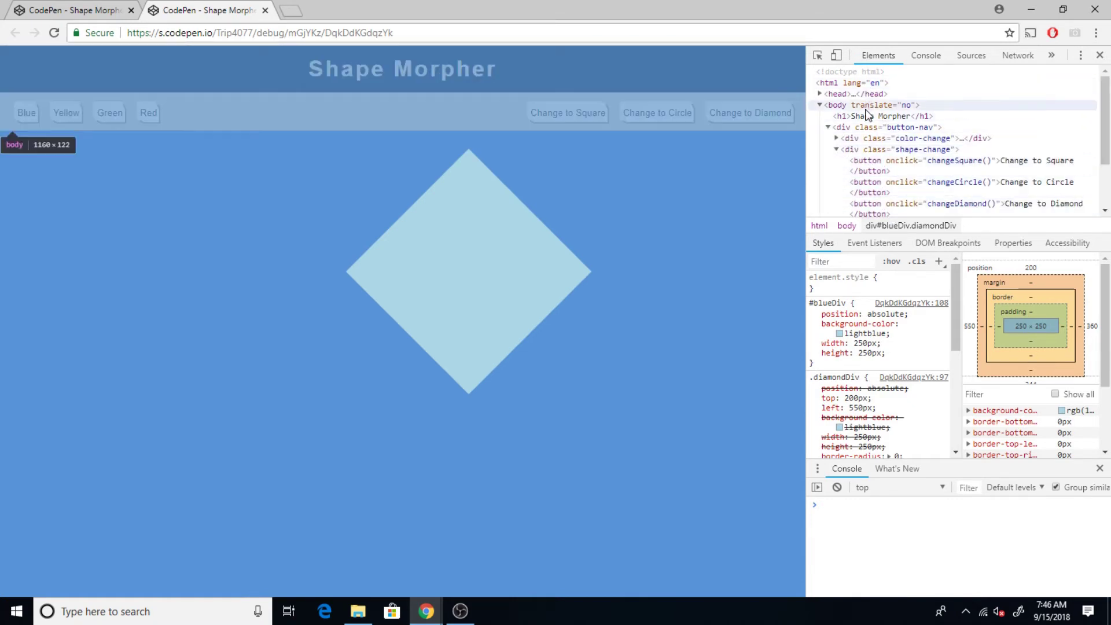
{"action": "scroll", "coordinate": [892, 174], "scroll_direction": "down", "scroll_amount": 1}
{"action": "scroll", "coordinate": [892, 174], "scroll_direction": "up", "scroll_amount": 1}
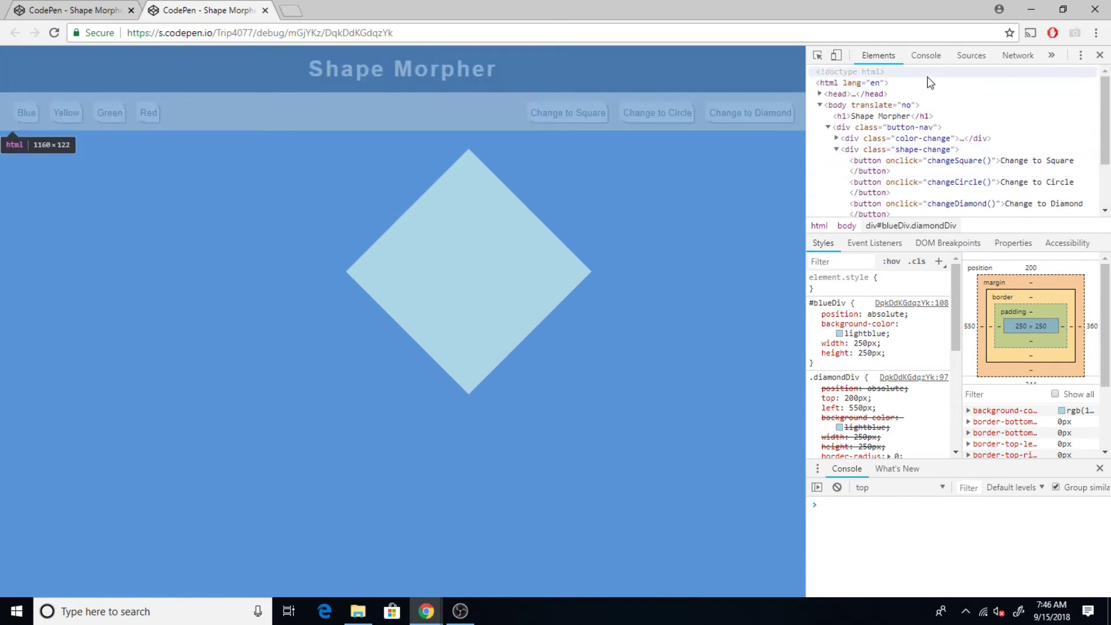
{"action": "scroll", "coordinate": [898, 174], "scroll_direction": "down", "scroll_amount": 2}
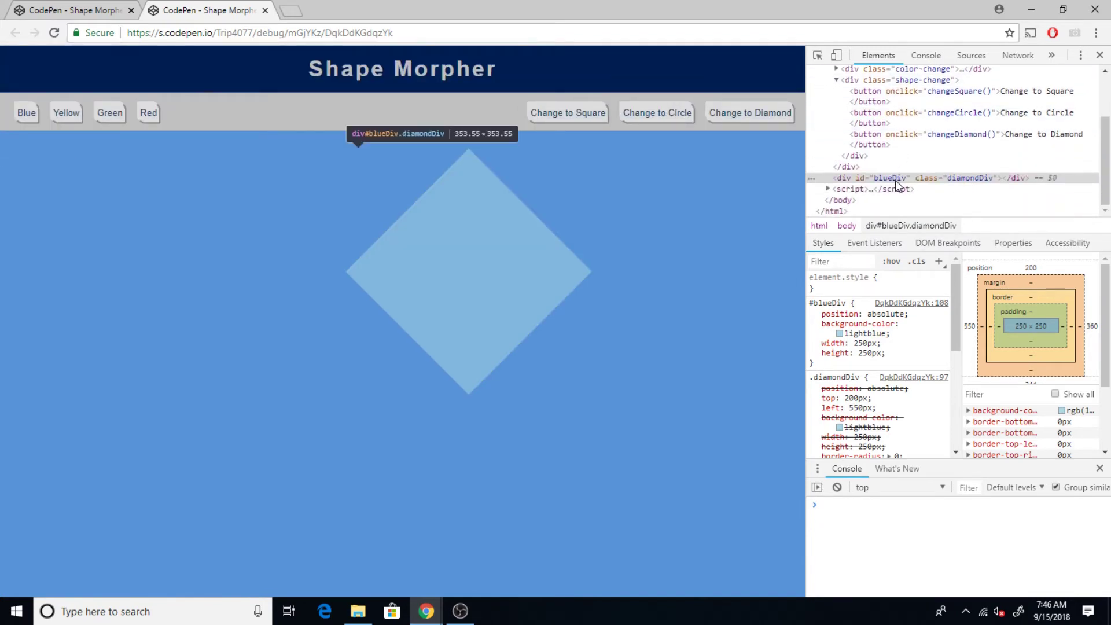
{"action": "scroll", "coordinate": [898, 185], "scroll_direction": "up", "scroll_amount": 3}
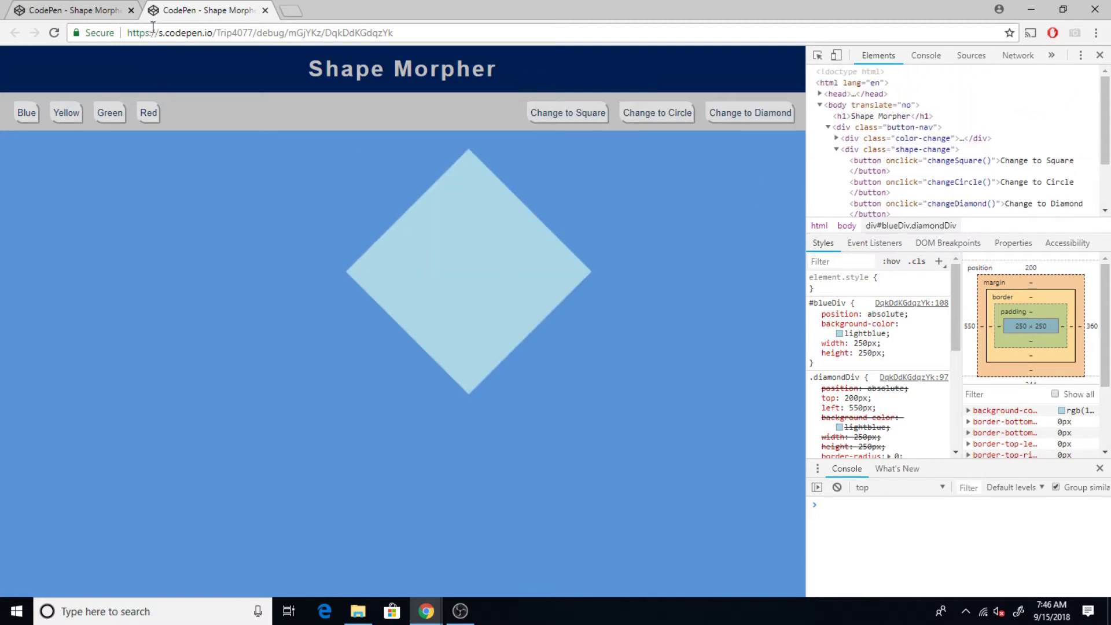
{"action": "left_click", "coordinate": [264, 11]}
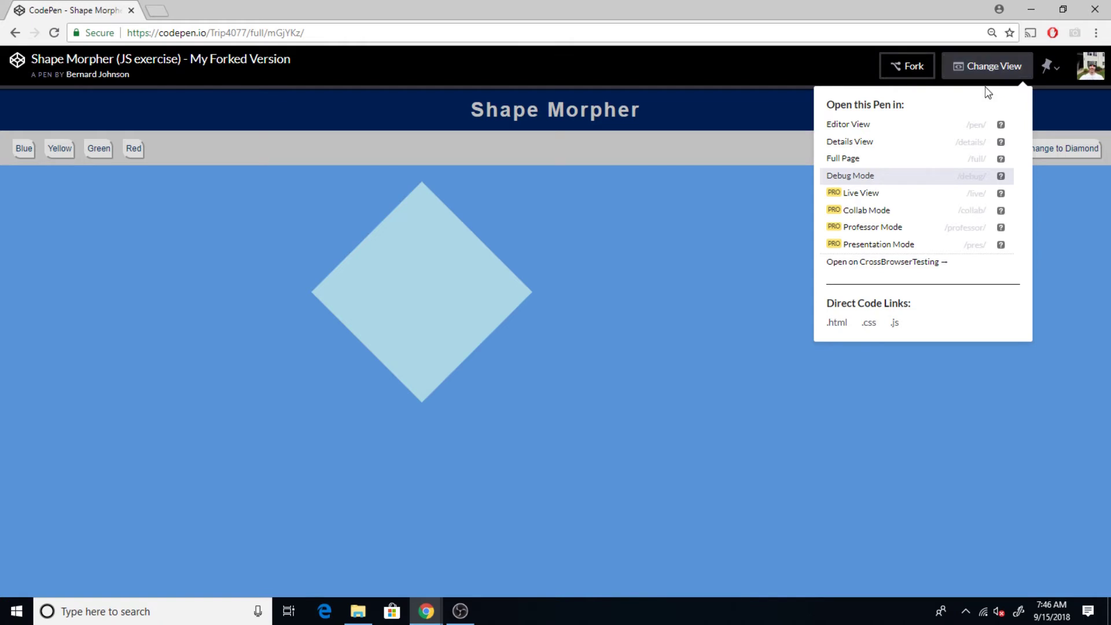
{"action": "left_click", "coordinate": [107, 75]}
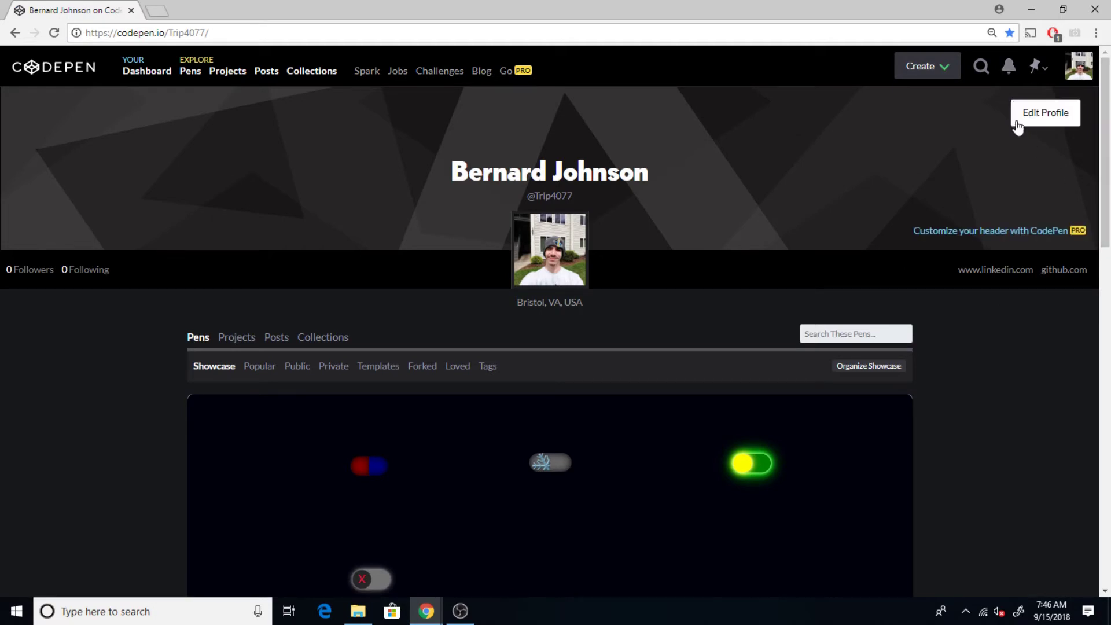
{"action": "scroll", "coordinate": [879, 205], "scroll_direction": "down", "scroll_amount": 5}
{"action": "scroll", "coordinate": [878, 206], "scroll_direction": "down", "scroll_amount": 8}
{"action": "scroll", "coordinate": [879, 205], "scroll_direction": "down", "scroll_amount": 3}
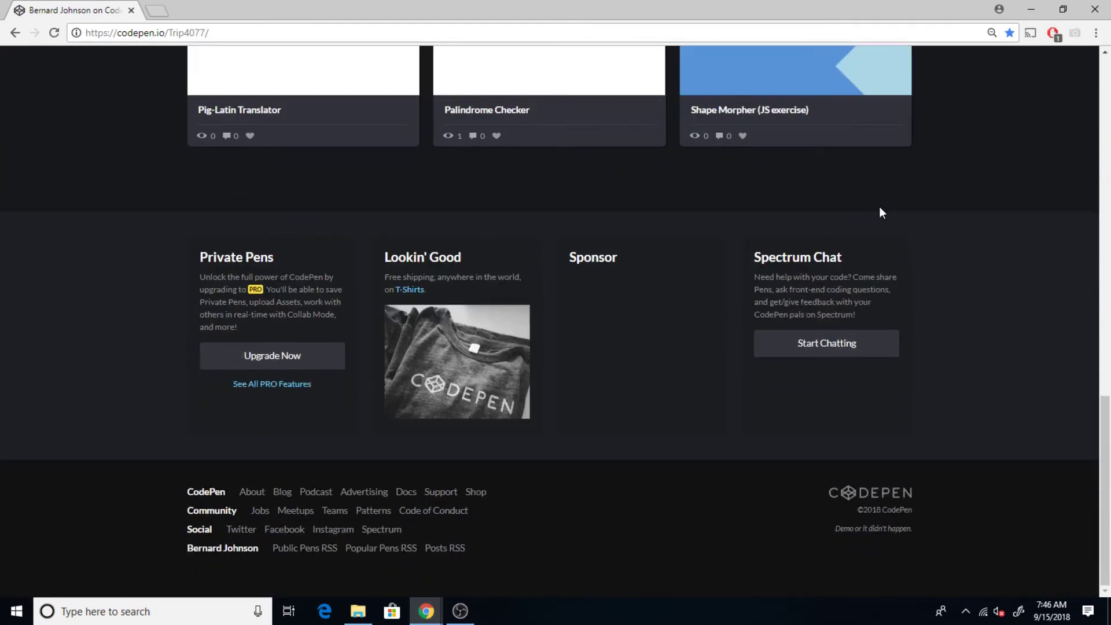
{"action": "scroll", "coordinate": [879, 206], "scroll_direction": "up", "scroll_amount": 3}
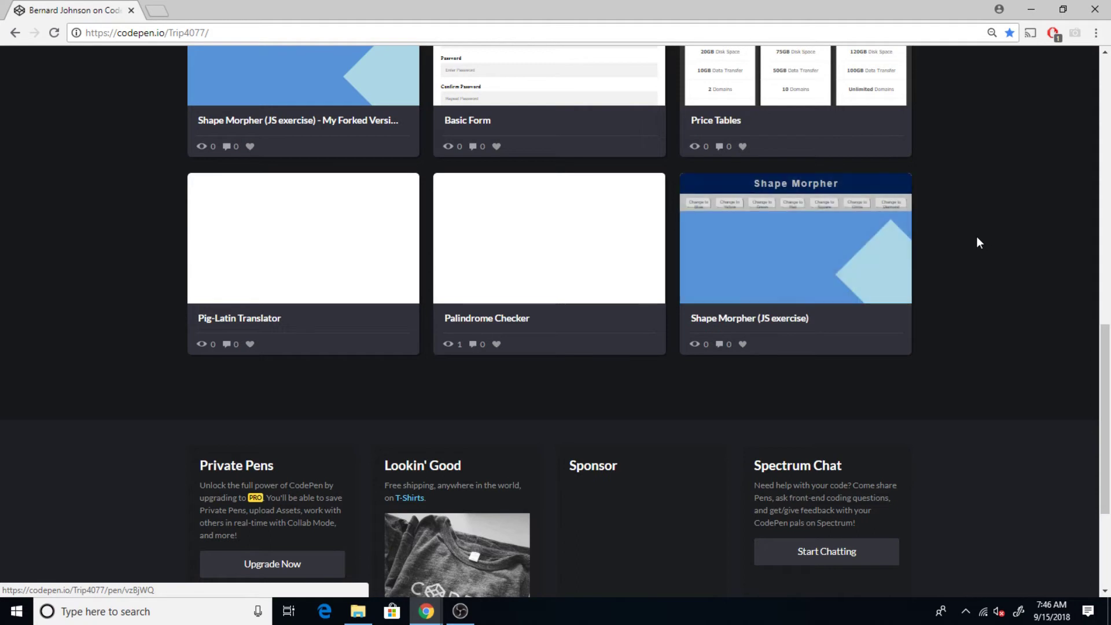
{"action": "scroll", "coordinate": [976, 236], "scroll_direction": "up", "scroll_amount": 8}
{"action": "scroll", "coordinate": [974, 233], "scroll_direction": "up", "scroll_amount": 2}
{"action": "scroll", "coordinate": [972, 221], "scroll_direction": "up", "scroll_amount": 3}
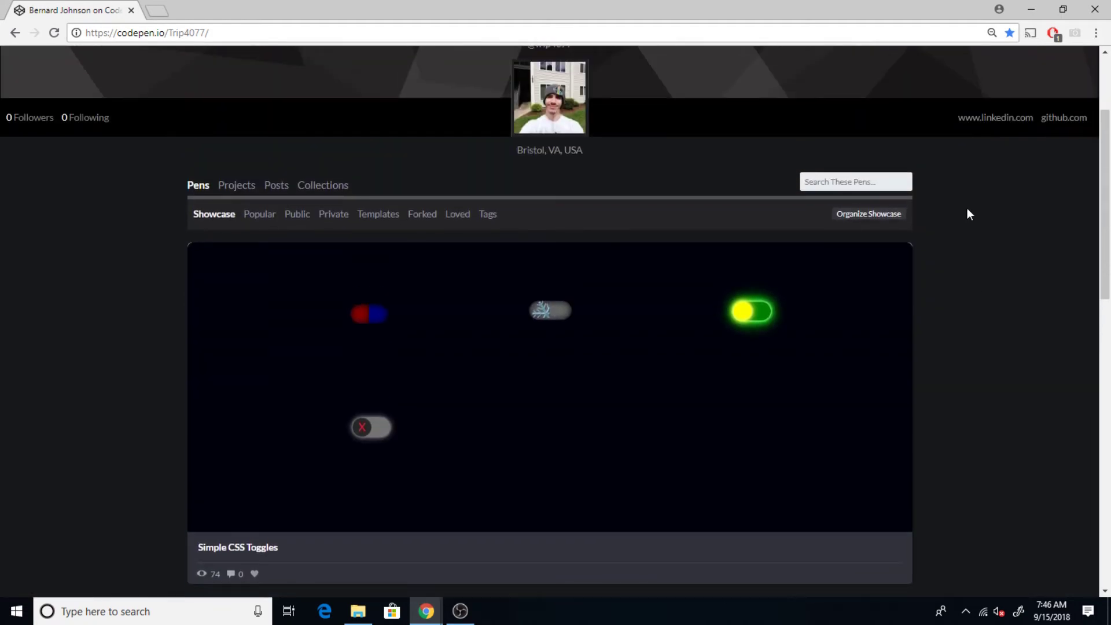
{"action": "scroll", "coordinate": [966, 207], "scroll_direction": "up", "scroll_amount": 5}
{"action": "scroll", "coordinate": [932, 218], "scroll_direction": "up", "scroll_amount": 2}
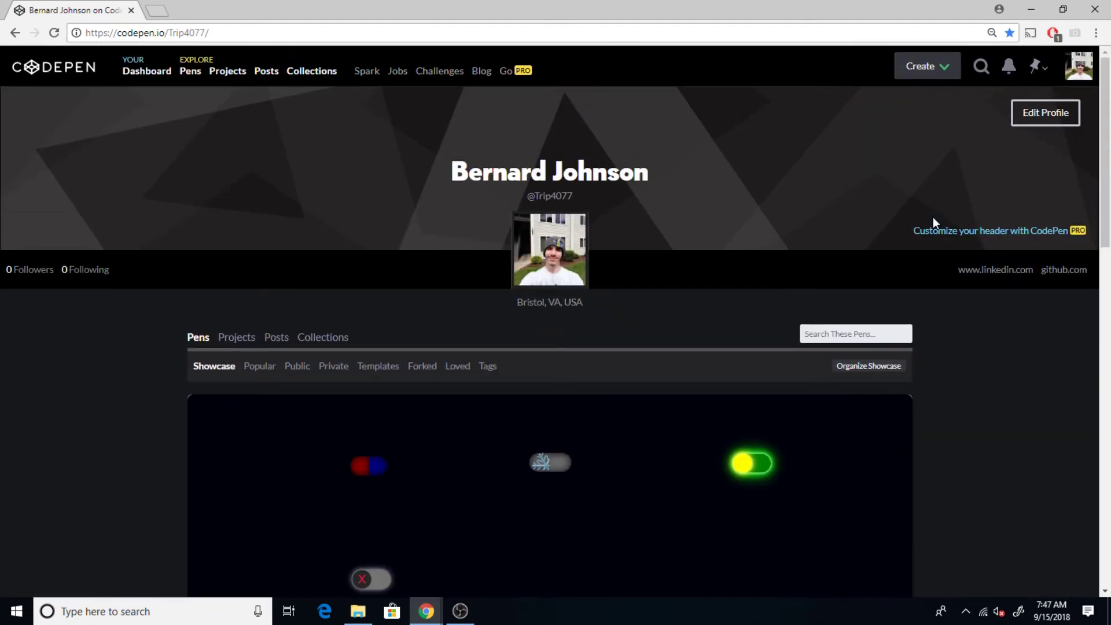
{"action": "scroll", "coordinate": [575, 281], "scroll_direction": "down", "scroll_amount": 5}
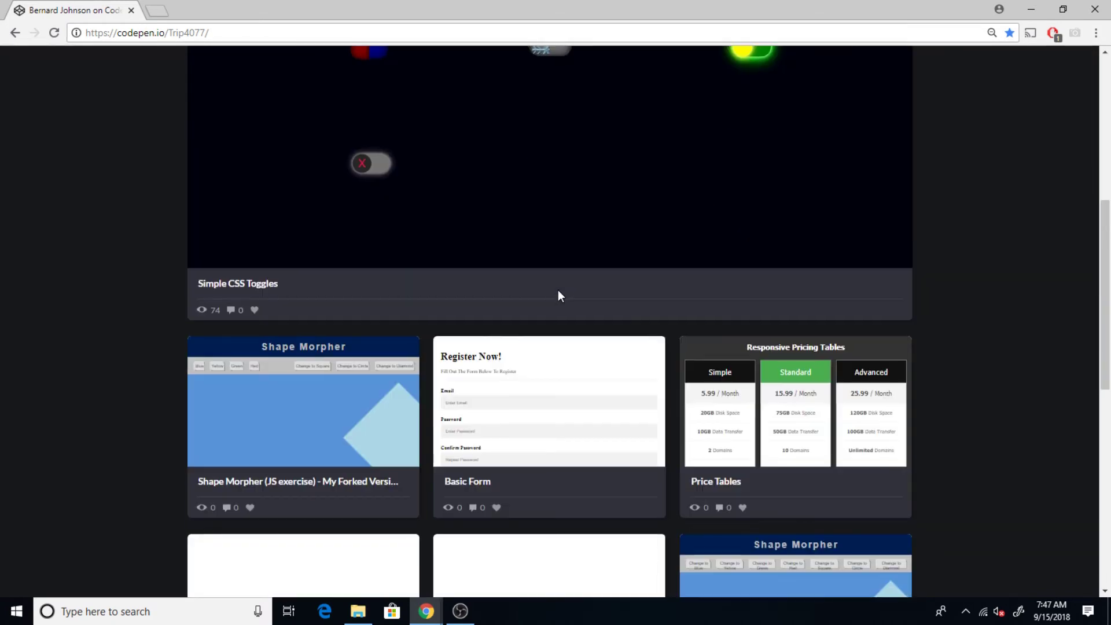
{"action": "scroll", "coordinate": [558, 295], "scroll_direction": "down", "scroll_amount": 3}
{"action": "scroll", "coordinate": [590, 226], "scroll_direction": "down", "scroll_amount": 3}
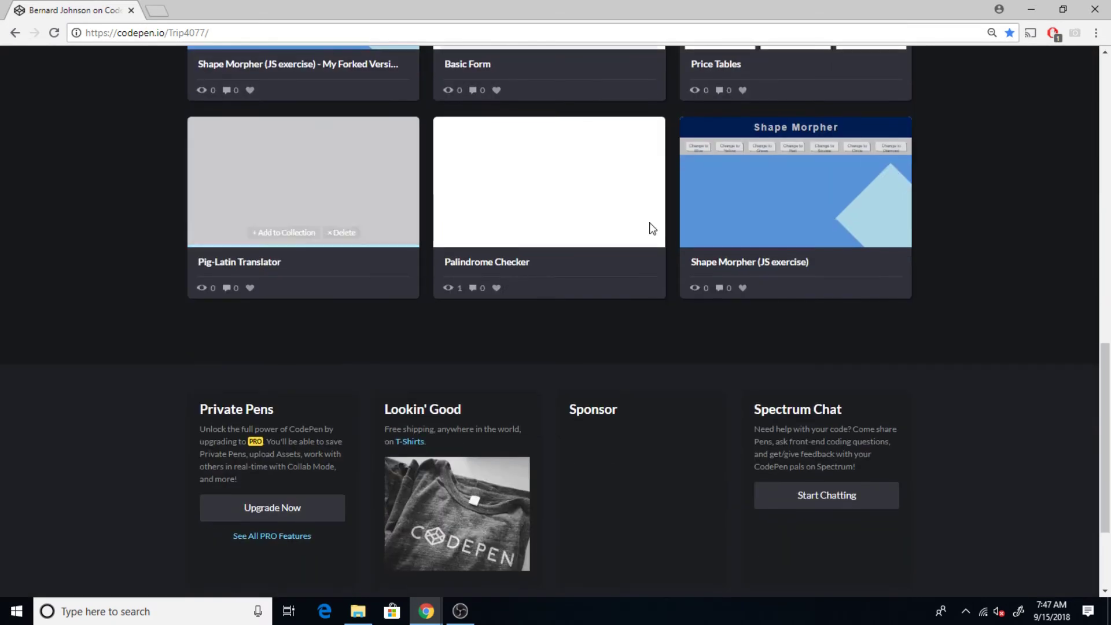
{"action": "scroll", "coordinate": [590, 373], "scroll_direction": "up", "scroll_amount": 6}
{"action": "scroll", "coordinate": [584, 378], "scroll_direction": "down", "scroll_amount": 1}
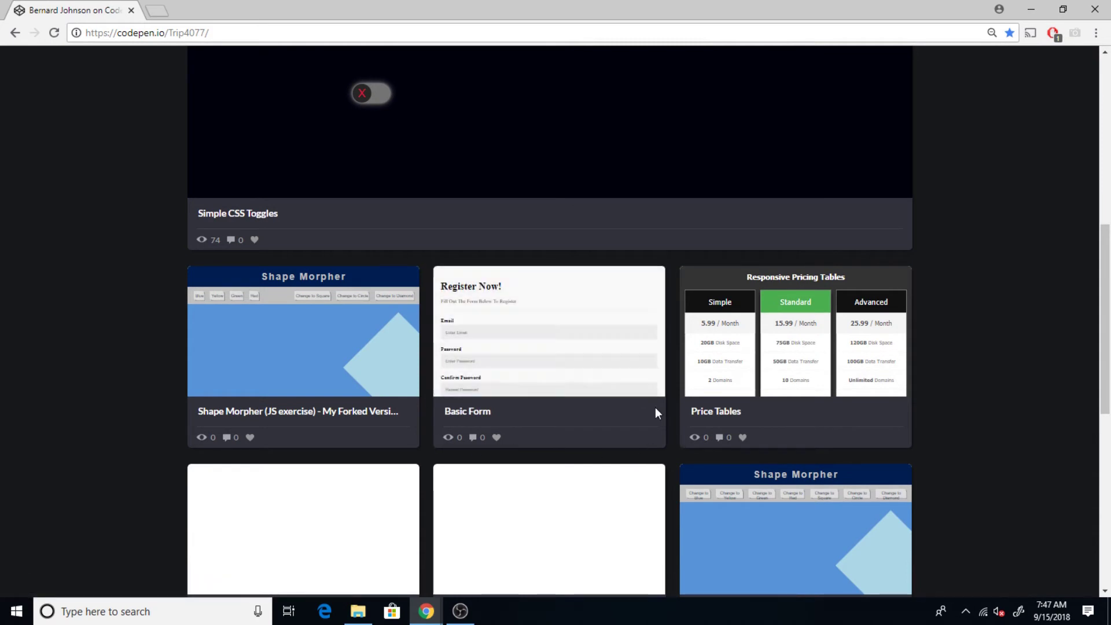
{"action": "scroll", "coordinate": [653, 409], "scroll_direction": "down", "scroll_amount": 4}
{"action": "scroll", "coordinate": [650, 409], "scroll_direction": "up", "scroll_amount": 2}
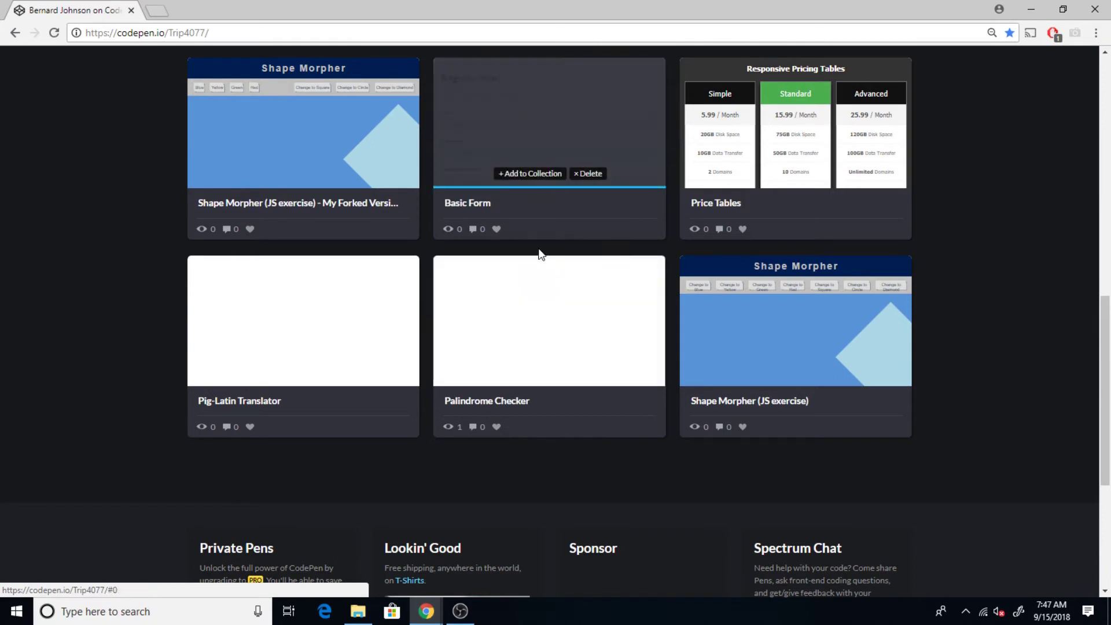
{"action": "scroll", "coordinate": [553, 383], "scroll_direction": "up", "scroll_amount": 1}
{"action": "scroll", "coordinate": [554, 382], "scroll_direction": "up", "scroll_amount": 3}
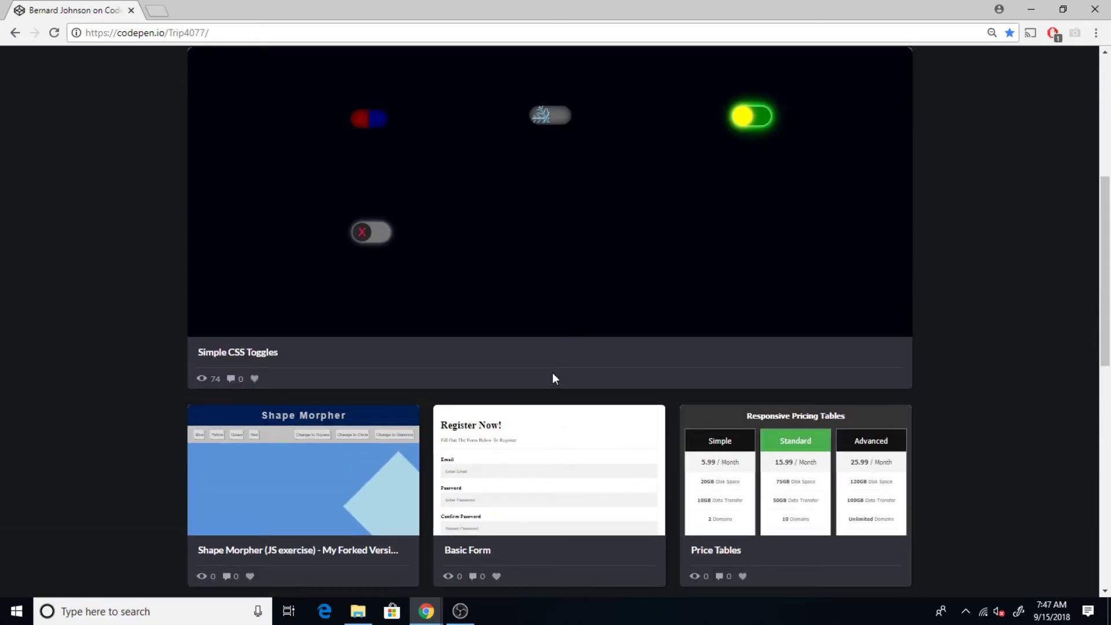
{"action": "scroll", "coordinate": [552, 373], "scroll_direction": "up", "scroll_amount": 4}
{"action": "mouse_move", "coordinate": [341, 152]}
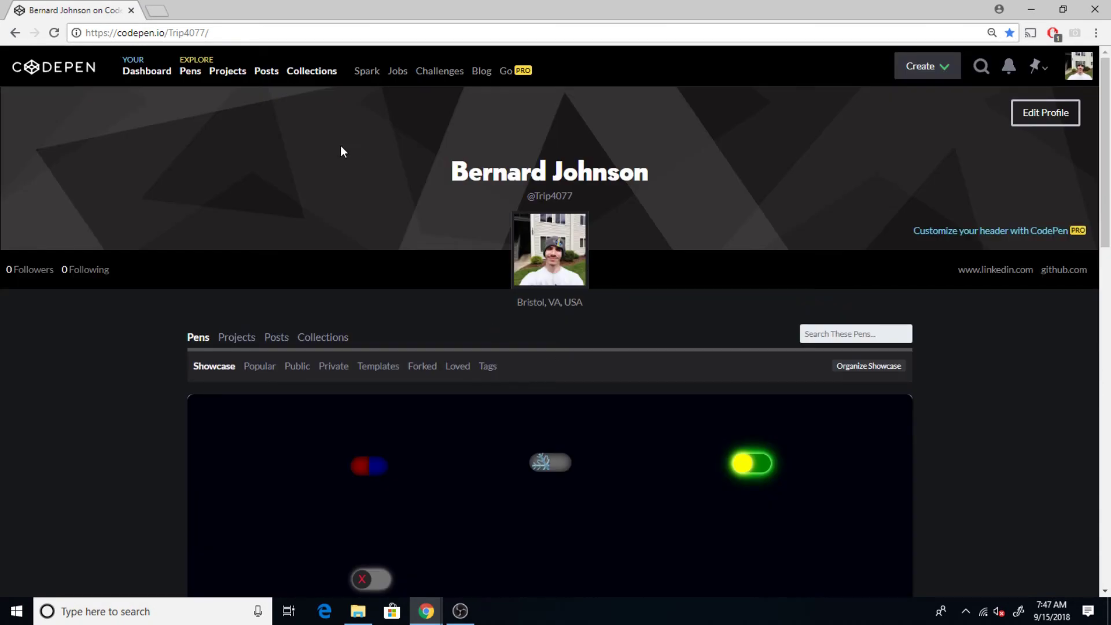
Step: Open Explore Pens and pick Comehope's Button hover effect pen
{"action": "left_click", "coordinate": [190, 70]}
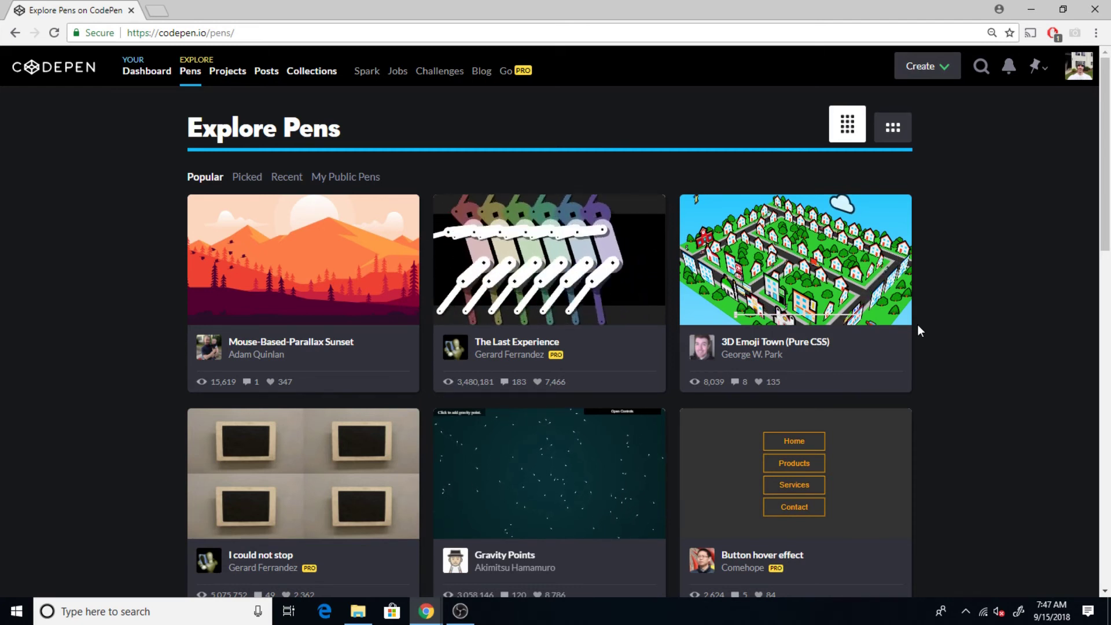
{"action": "scroll", "coordinate": [917, 329], "scroll_direction": "down", "scroll_amount": 3}
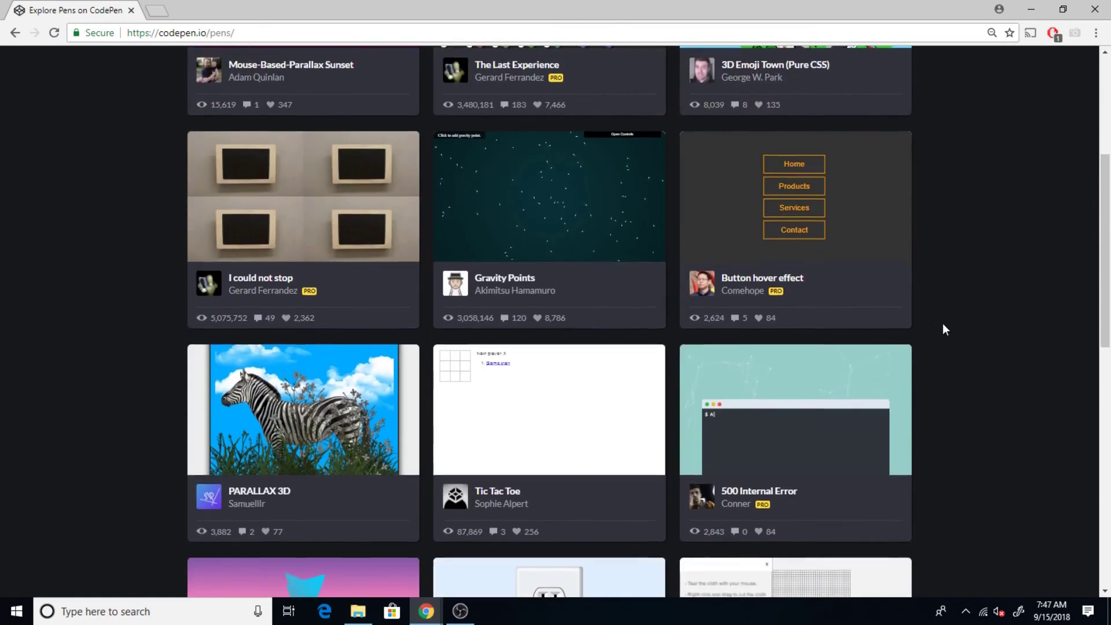
{"action": "left_click", "coordinate": [885, 222]}
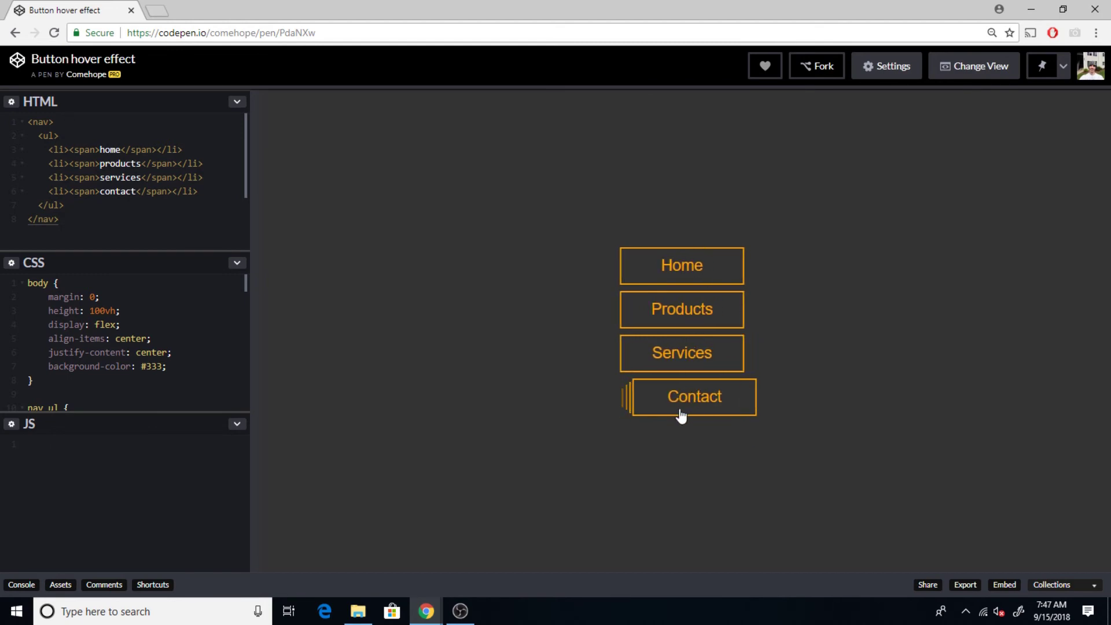
{"action": "scroll", "coordinate": [138, 347], "scroll_direction": "down", "scroll_amount": 5}
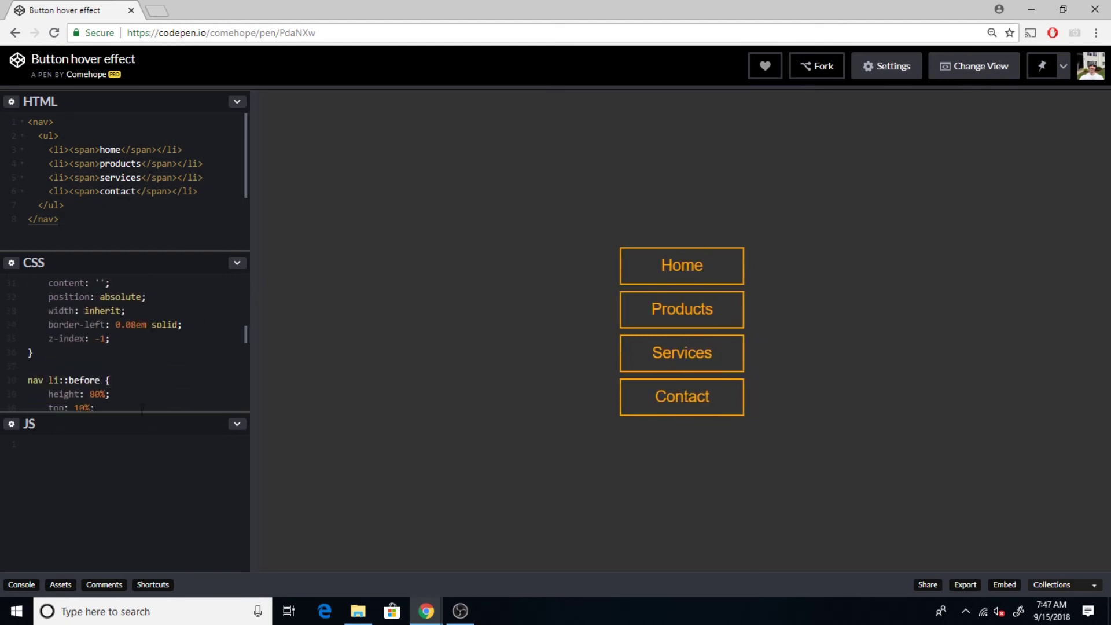
{"action": "left_click_drag", "start_coordinate": [255, 381], "coordinate": [504, 380]}
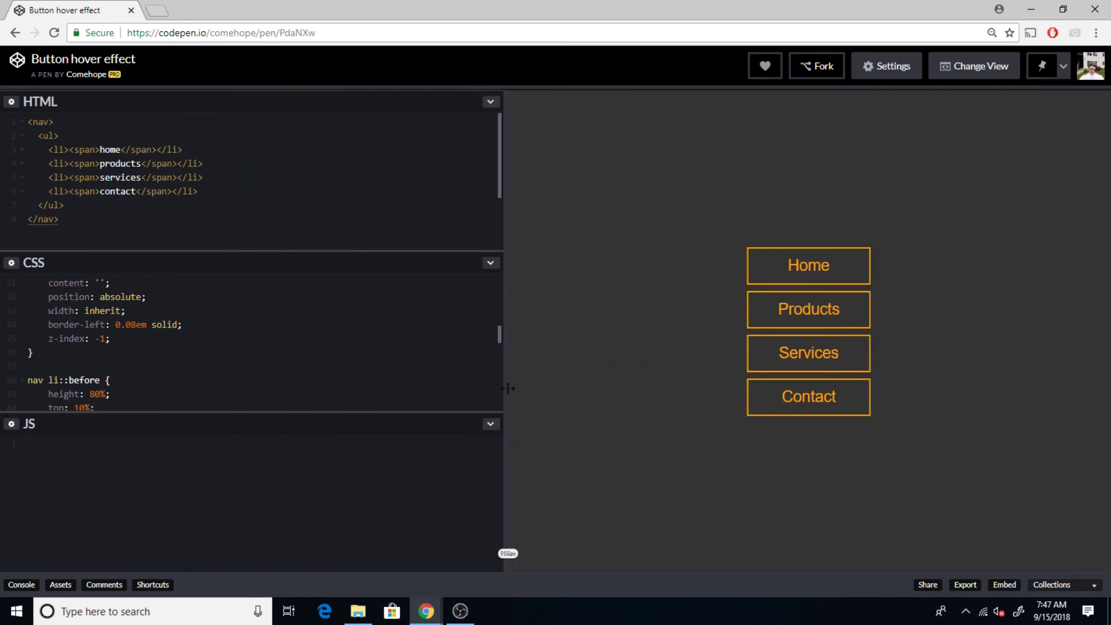
{"action": "double_click", "coordinate": [260, 417]}
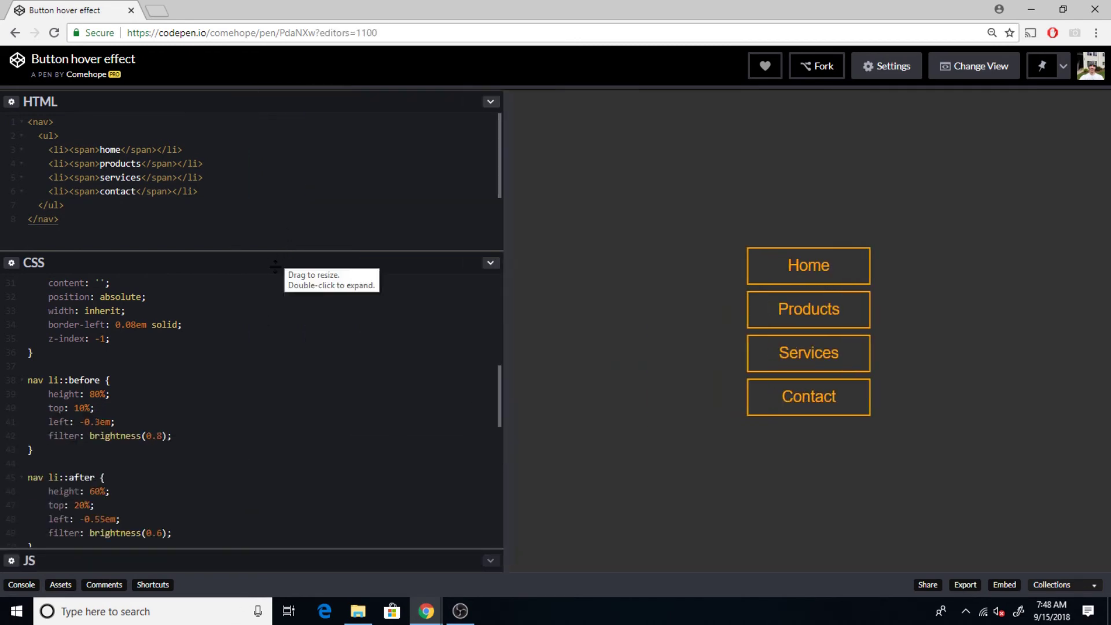
{"action": "left_click_drag", "start_coordinate": [283, 256], "coordinate": [283, 326]}
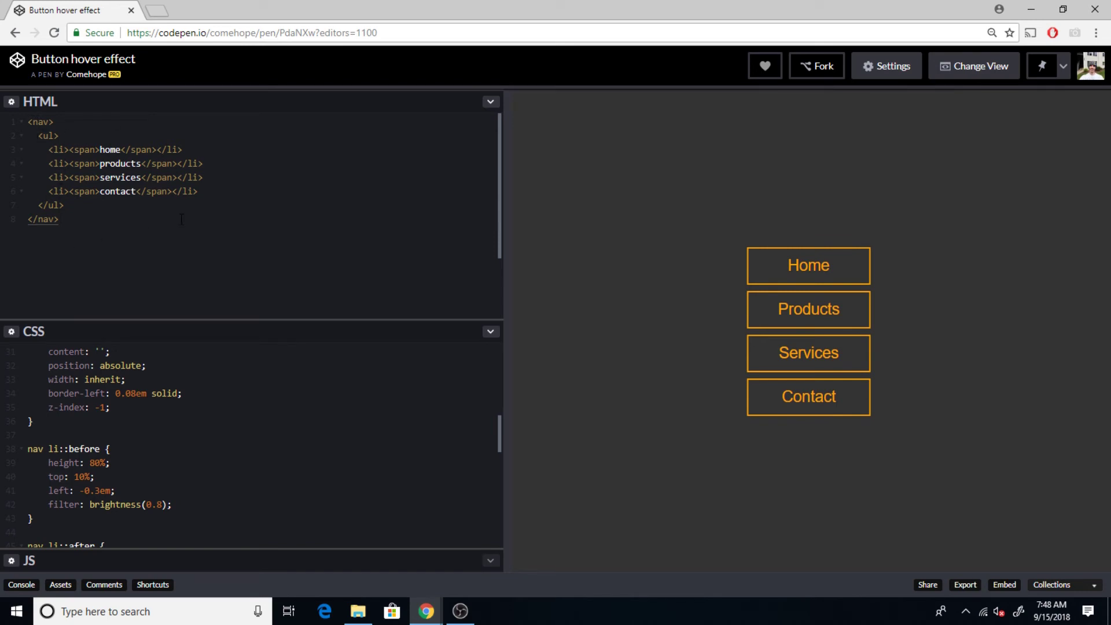
{"action": "scroll", "coordinate": [104, 421], "scroll_direction": "up", "scroll_amount": 5}
{"action": "scroll", "coordinate": [96, 399], "scroll_direction": "up", "scroll_amount": 5}
{"action": "scroll", "coordinate": [106, 390], "scroll_direction": "down", "scroll_amount": 5}
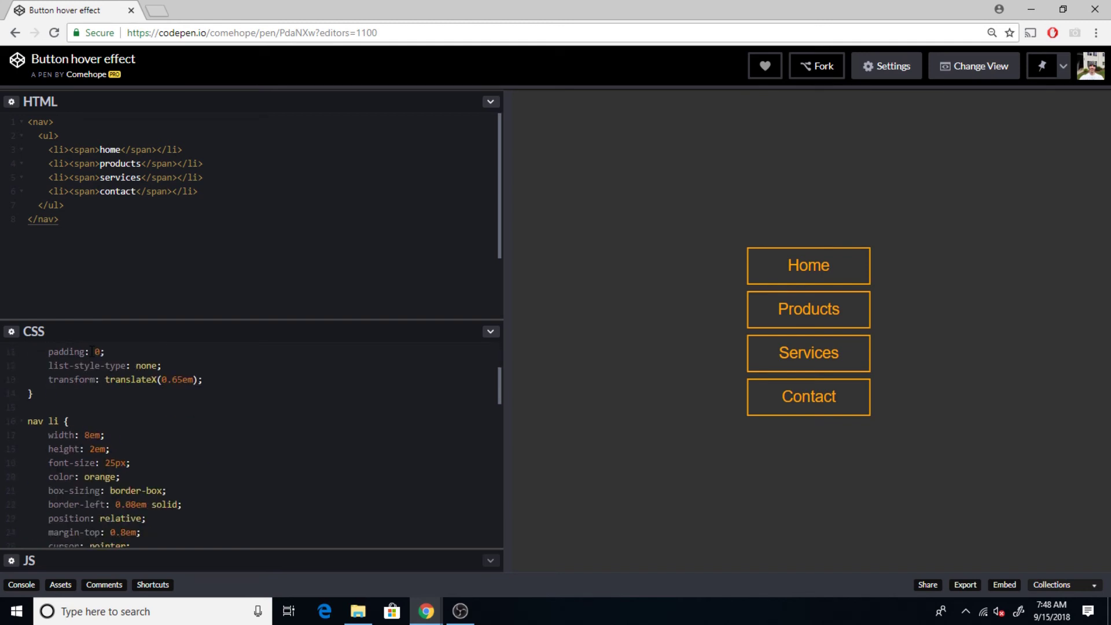
{"action": "scroll", "coordinate": [105, 390], "scroll_direction": "down", "scroll_amount": 5}
{"action": "scroll", "coordinate": [106, 389], "scroll_direction": "down", "scroll_amount": 5}
{"action": "scroll", "coordinate": [106, 390], "scroll_direction": "down", "scroll_amount": 3}
{"action": "scroll", "coordinate": [106, 389], "scroll_direction": "up", "scroll_amount": 5}
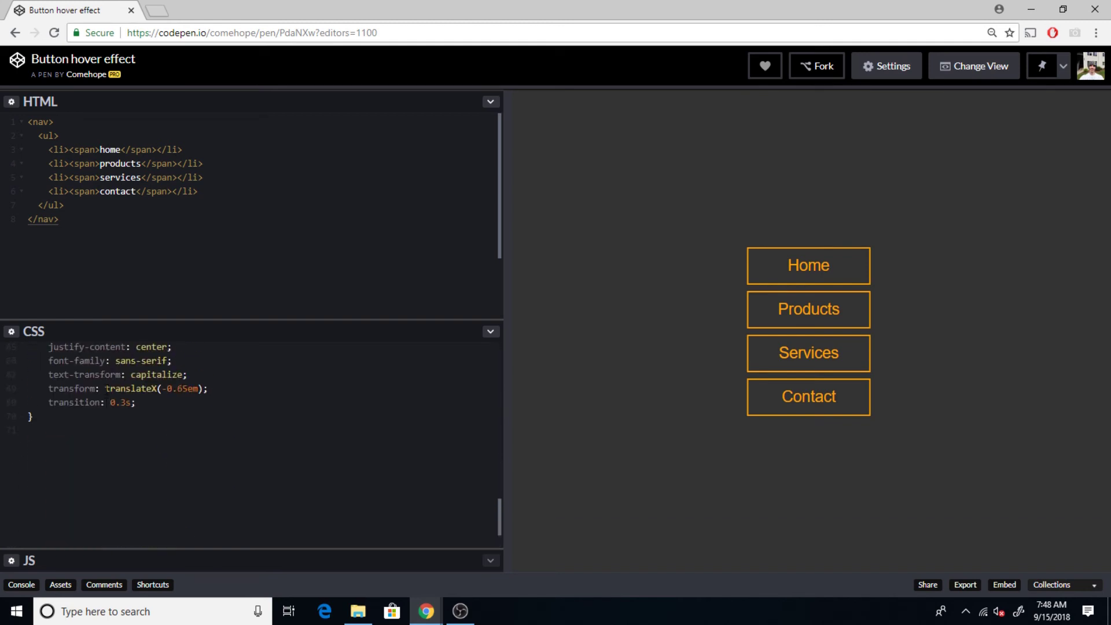
{"action": "scroll", "coordinate": [131, 403], "scroll_direction": "up", "scroll_amount": 5}
{"action": "scroll", "coordinate": [161, 420], "scroll_direction": "up", "scroll_amount": 5}
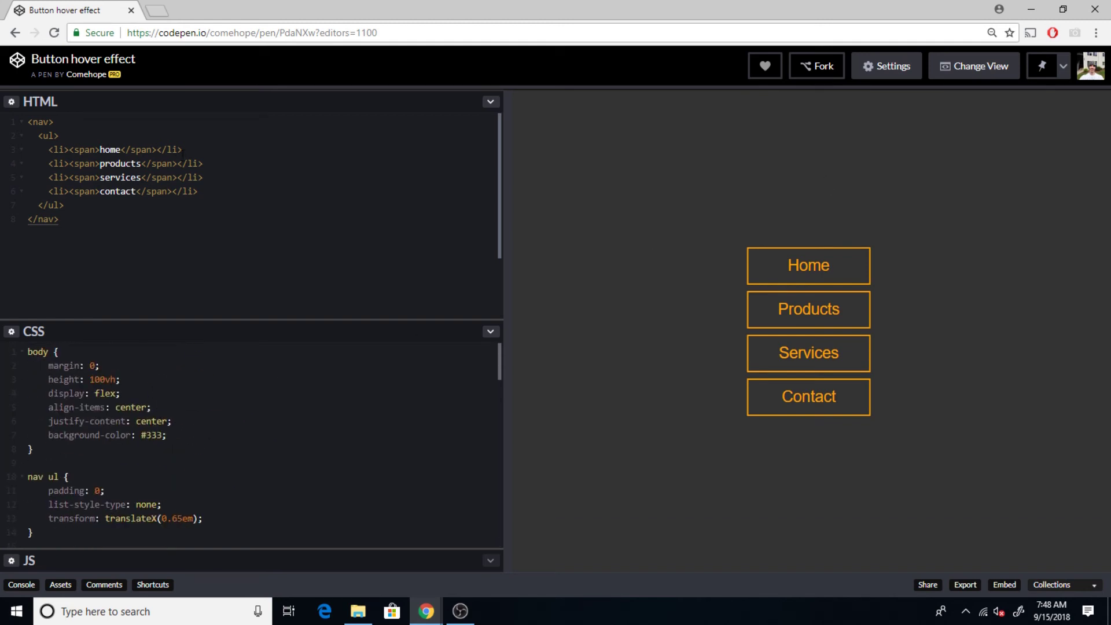
{"action": "left_click", "coordinate": [87, 75]}
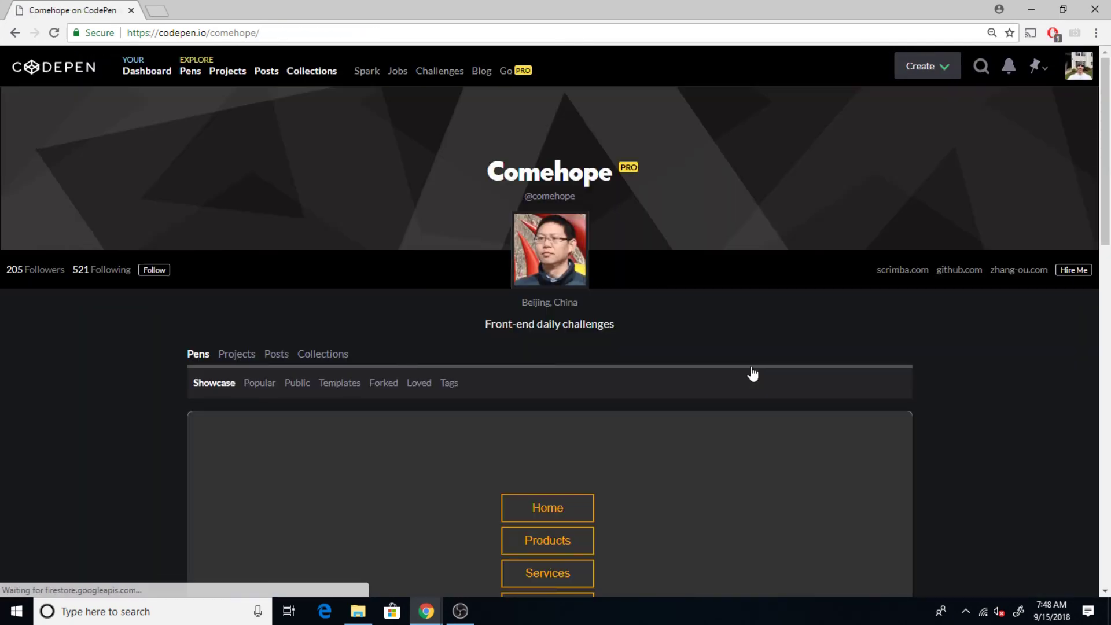
Step: Go to your own CodePen Dashboard from the top navigation
{"action": "left_click", "coordinate": [146, 71]}
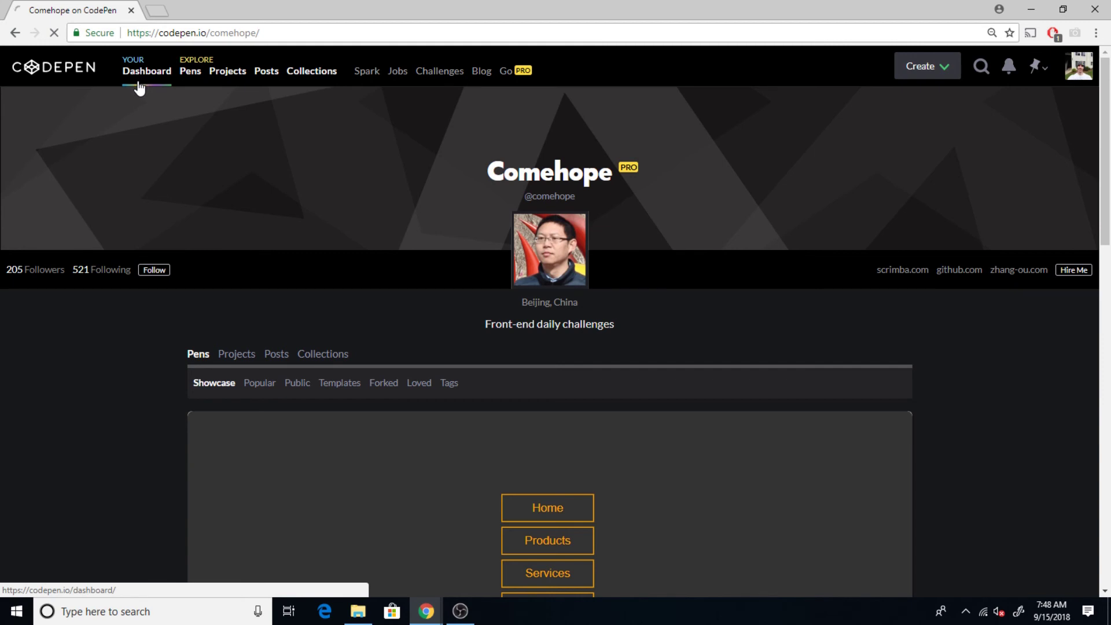